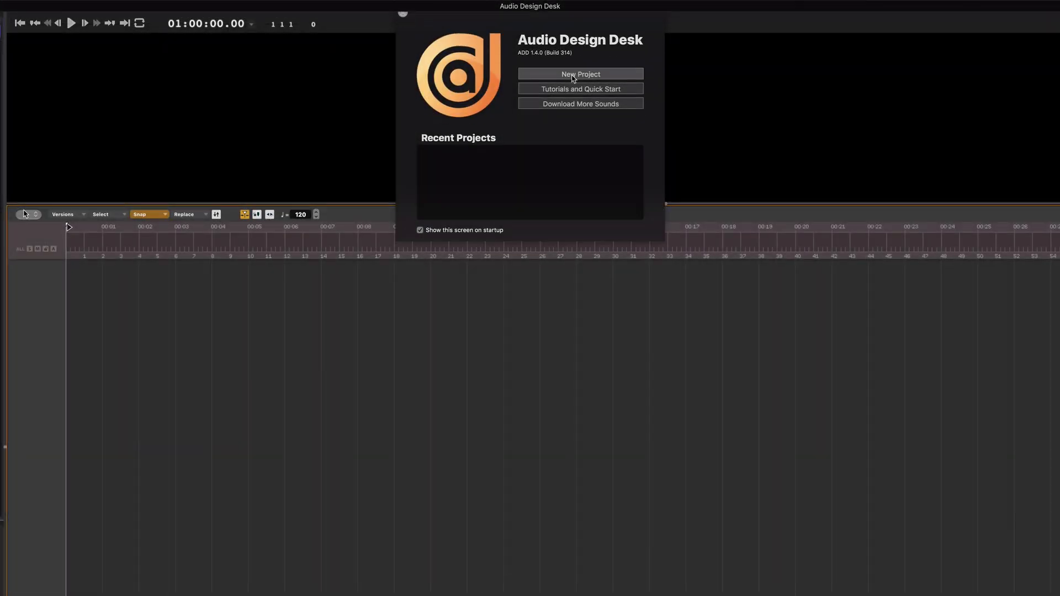
Load Vyomax Pro Res.mov into the project, enlarge the video preview, and play it from the start.
left_click(573, 78)
right_click(544, 117)
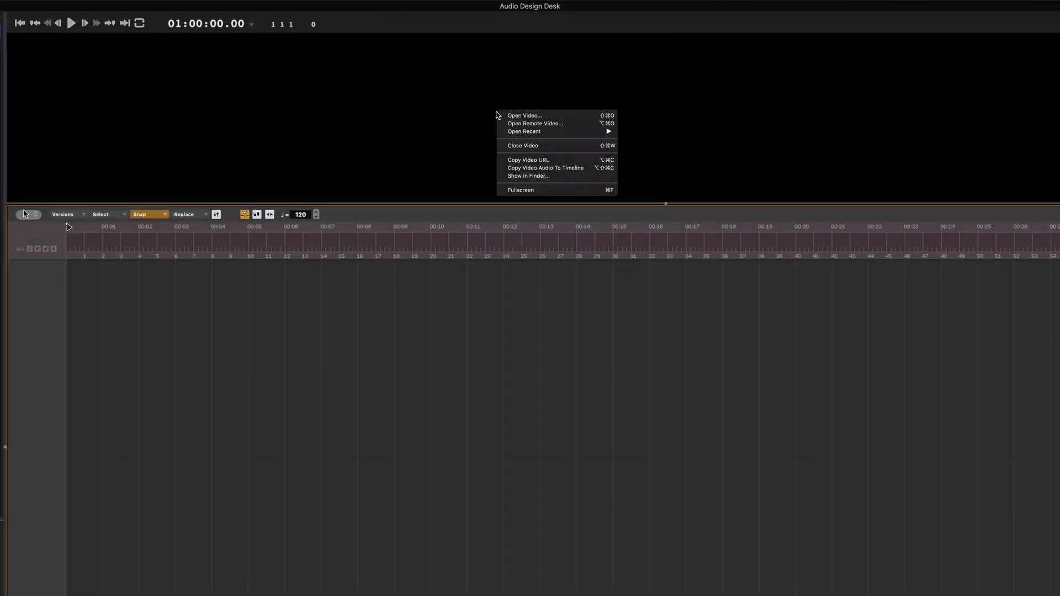
left_click(546, 117)
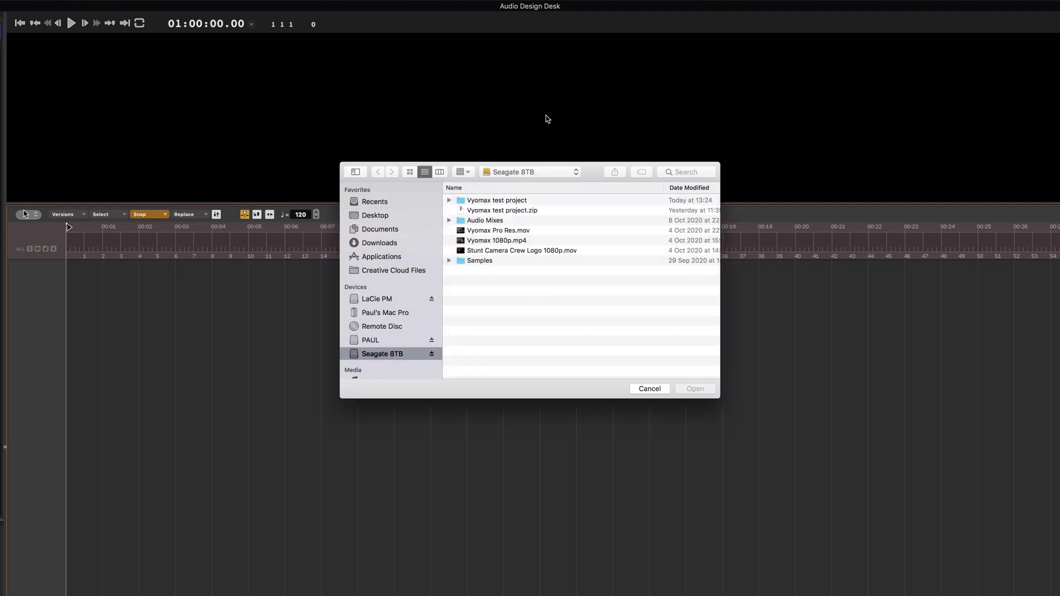
left_click(508, 232)
left_click(716, 389)
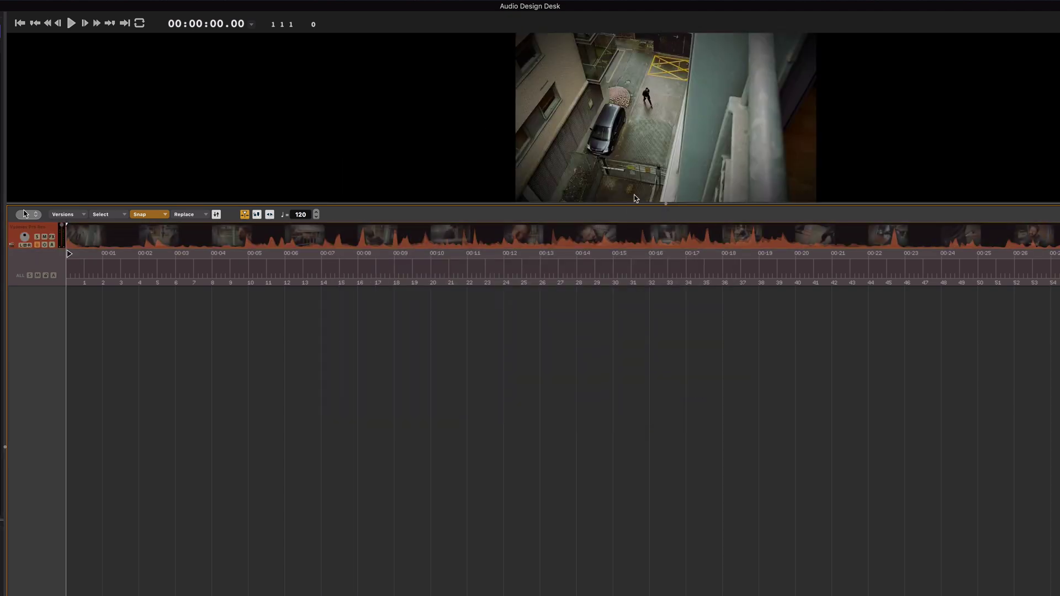
left_click_drag(668, 207, 666, 443)
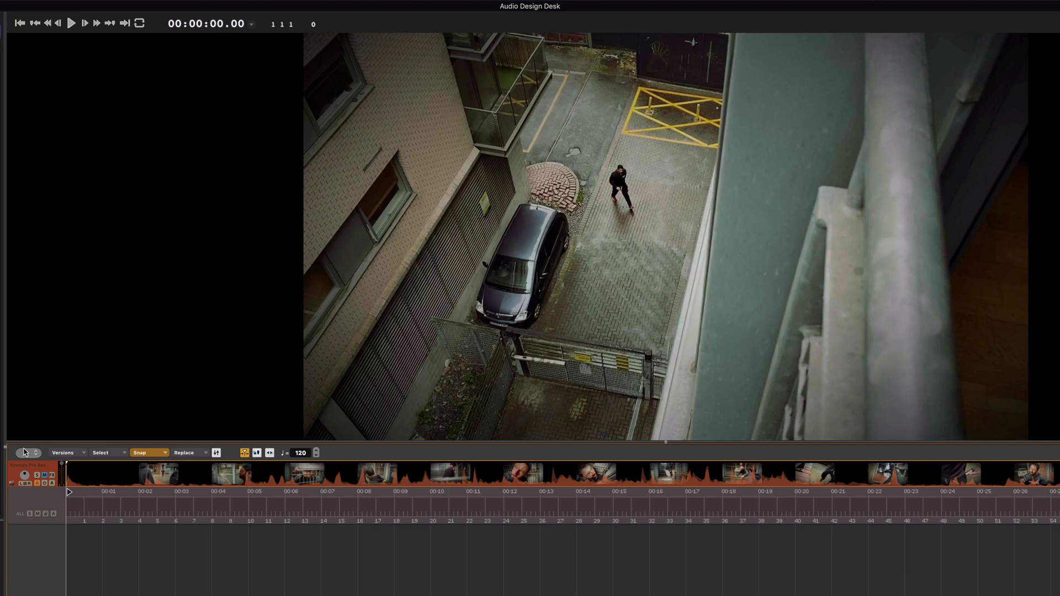
key("space")
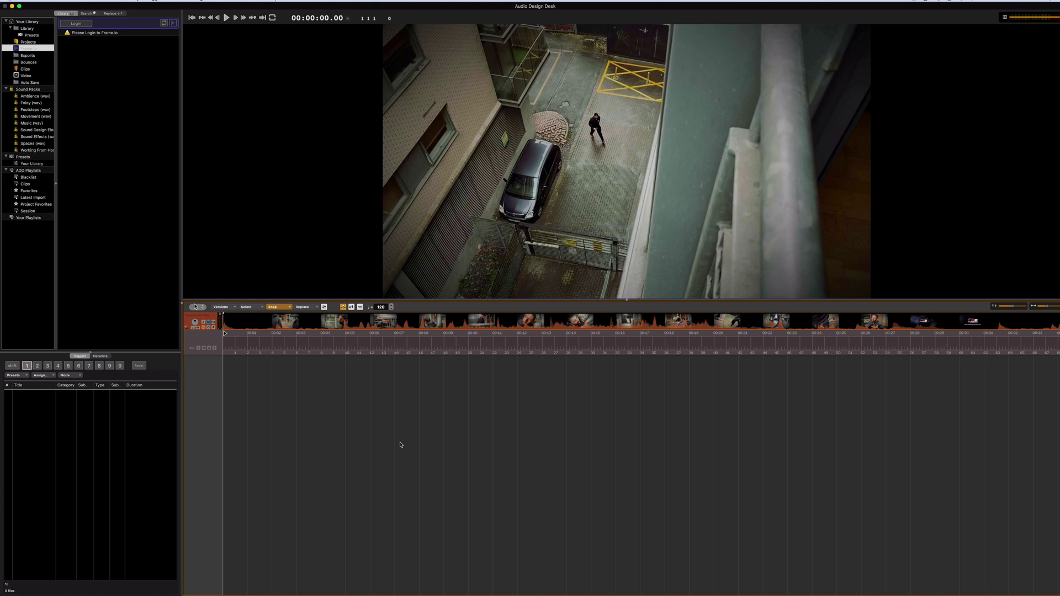
Drop a drone bed at the start, cycle to Fall_On_Your_Sword_Beds_Drone_8, and play from the beginning.
key("d")
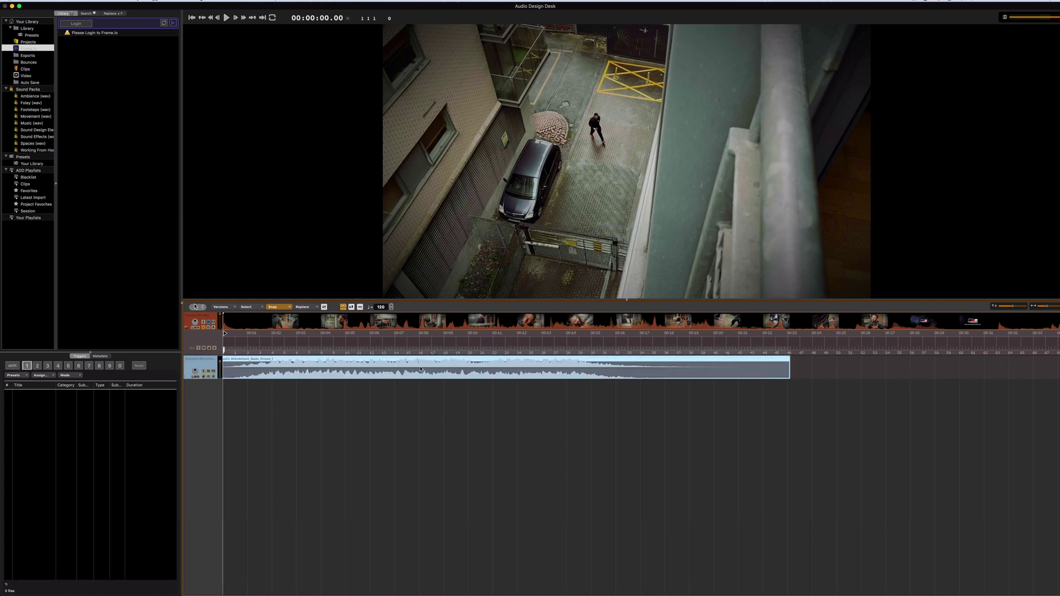
key("super+Down")
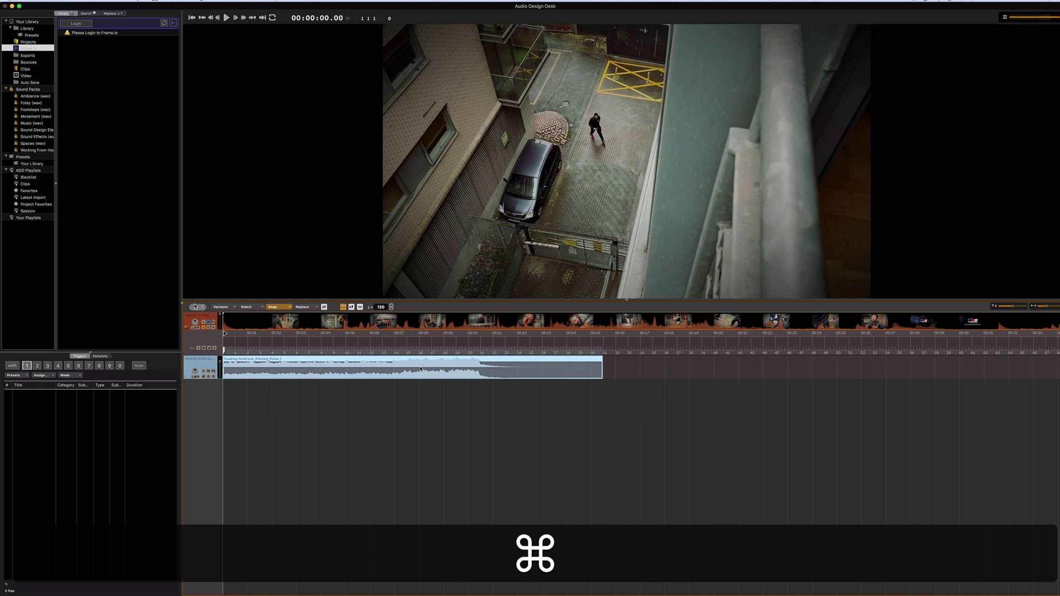
key("super+Down")
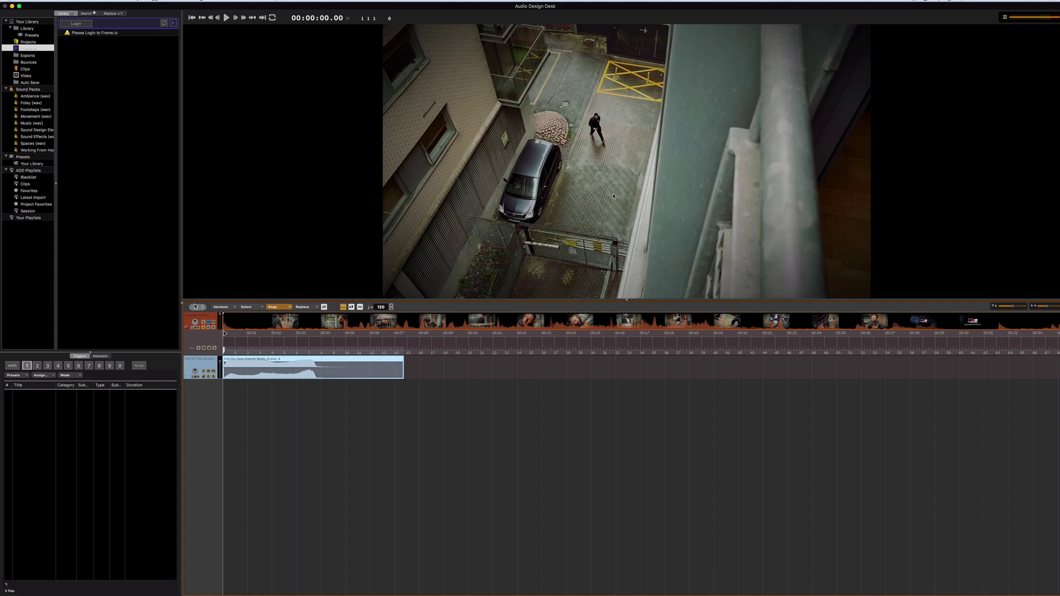
key("space")
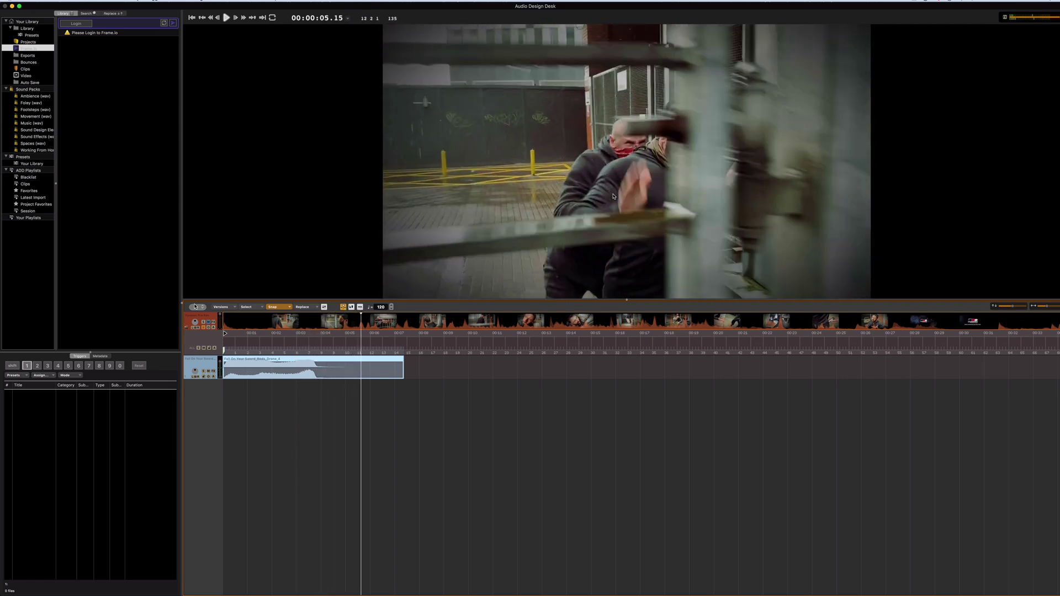
Drop a rise and a transition at the playhead during playback, then restart playback.
key("r")
key("t")
key("space")
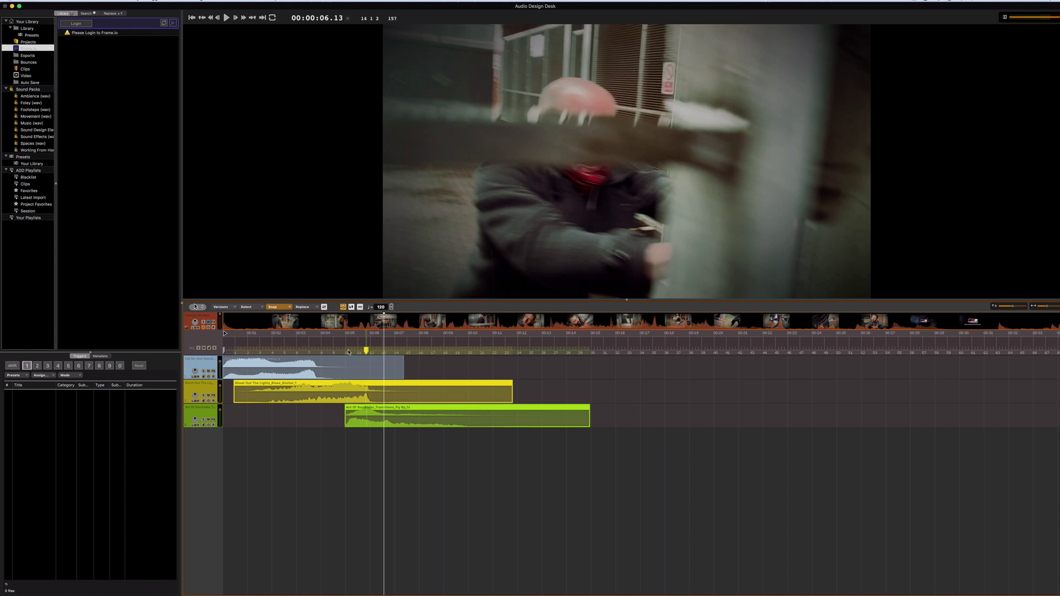
key("space")
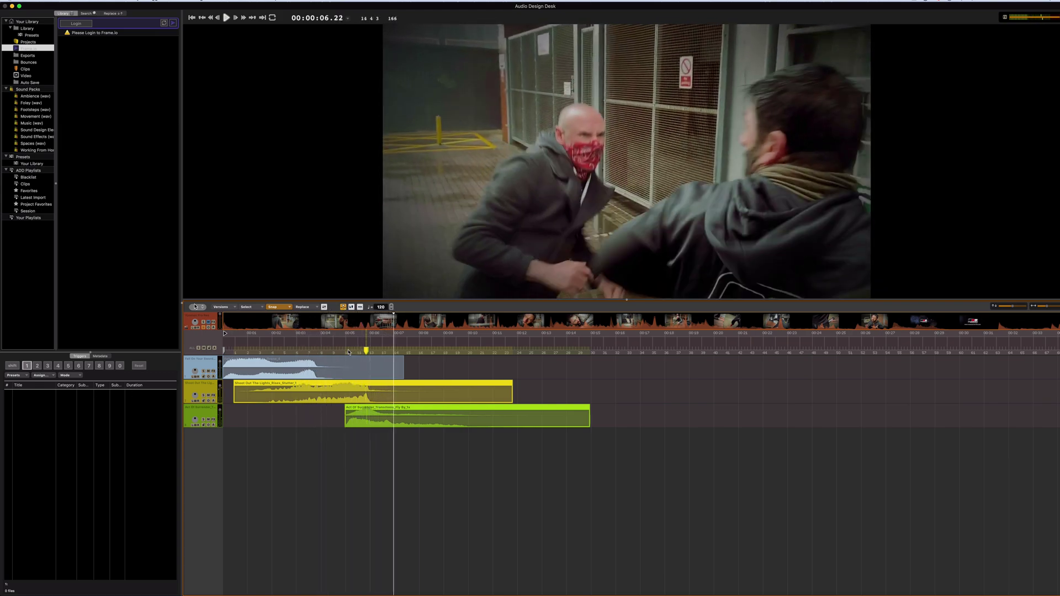
Stop just after the first blow, step back onto the punch frame, add a hit, and replay it.
key("space")
left_click(379, 507)
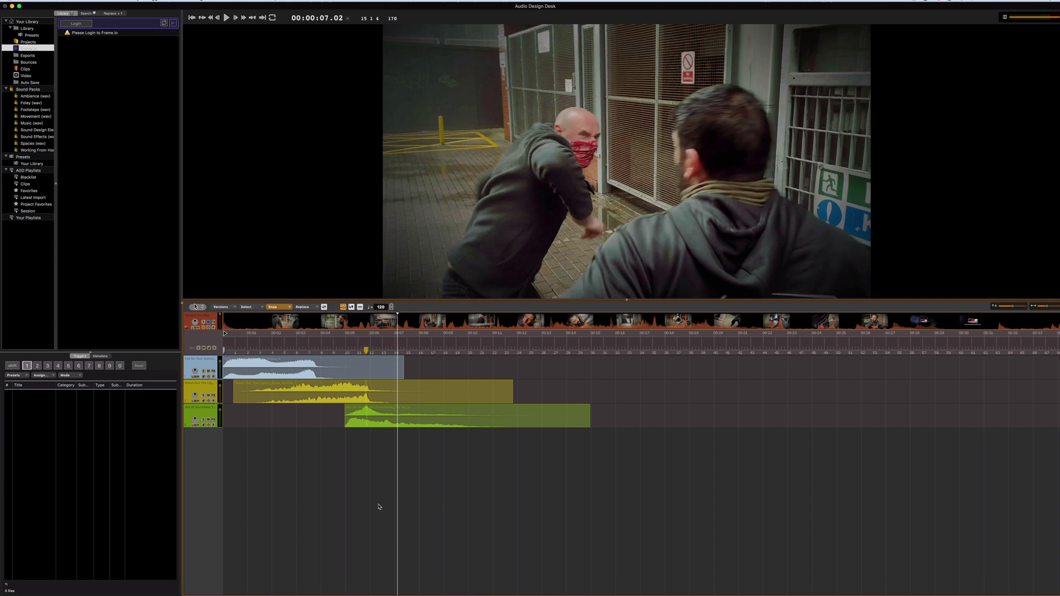
key("Left")
key("Left")
key("Left")
key("Left")
key("Left")
key("Left")
key("Left")
key("Left")
key("Left")
key("Left")
key("Left")
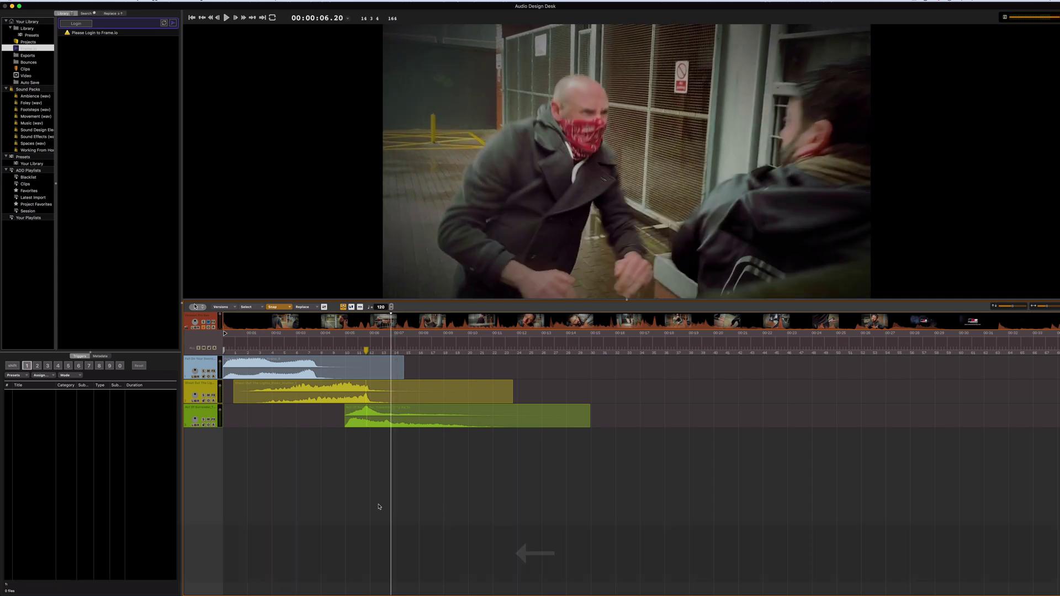
key("Left")
key("Left")
key("Left")
key("Left")
key("Left")
key("Left")
key("Left")
key("Left")
key("Left")
key("Left")
key("Left")
key("Left")
key("Left")
key("Left")
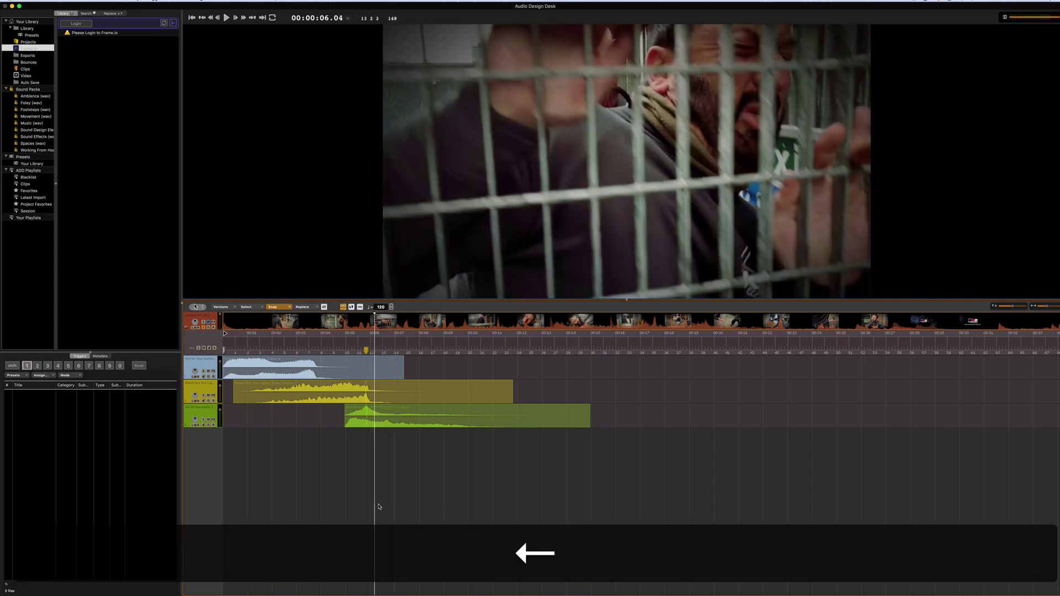
key("Left")
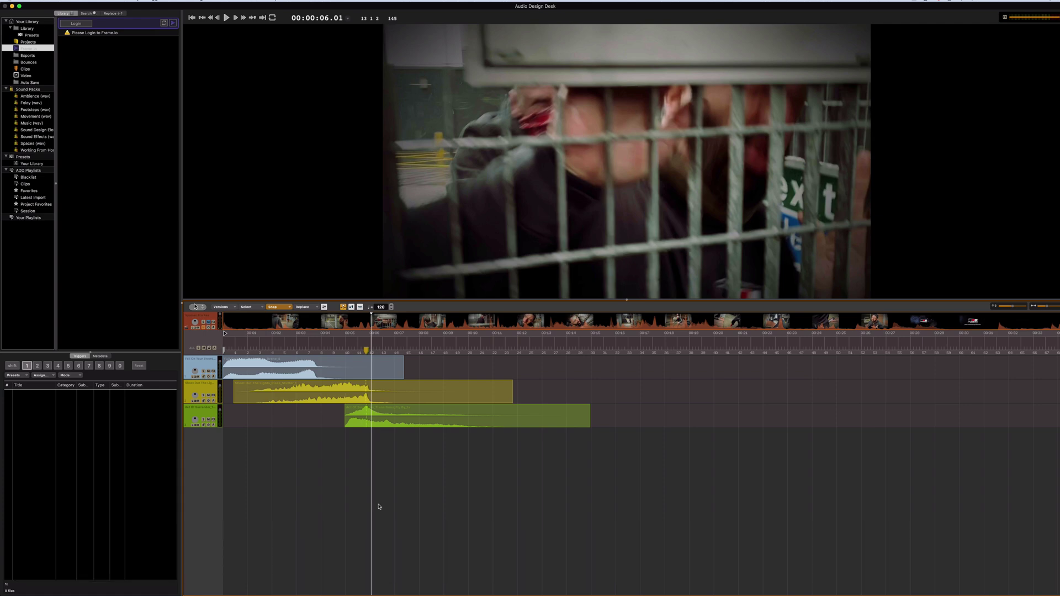
key("h")
left_click(341, 342)
key("space")
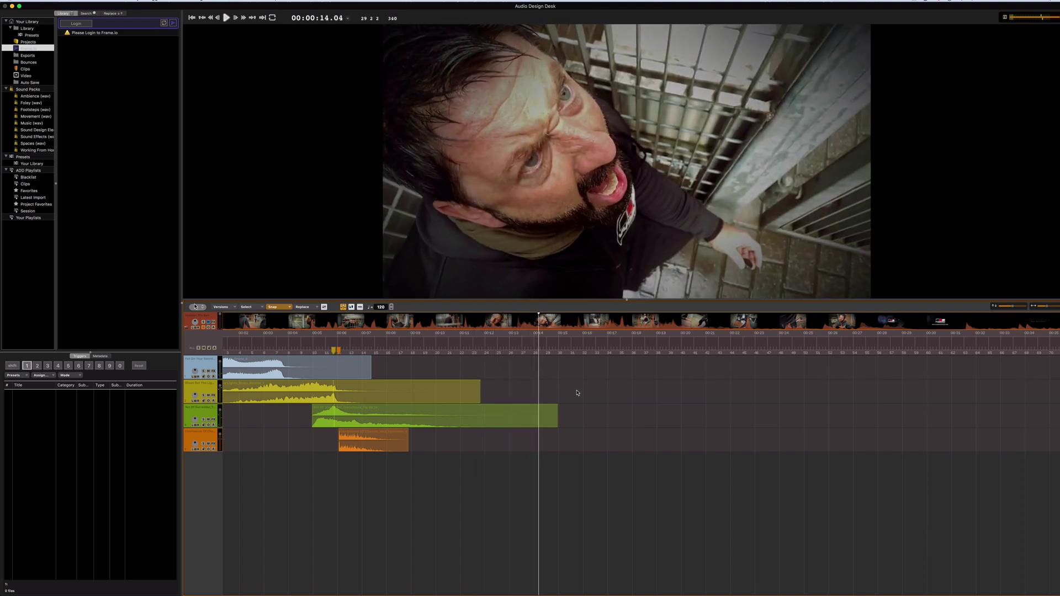
Drop a hit, a rise and a transition around the 16-second blow, then return to the timeline start.
key("h")
key("r")
key("t")
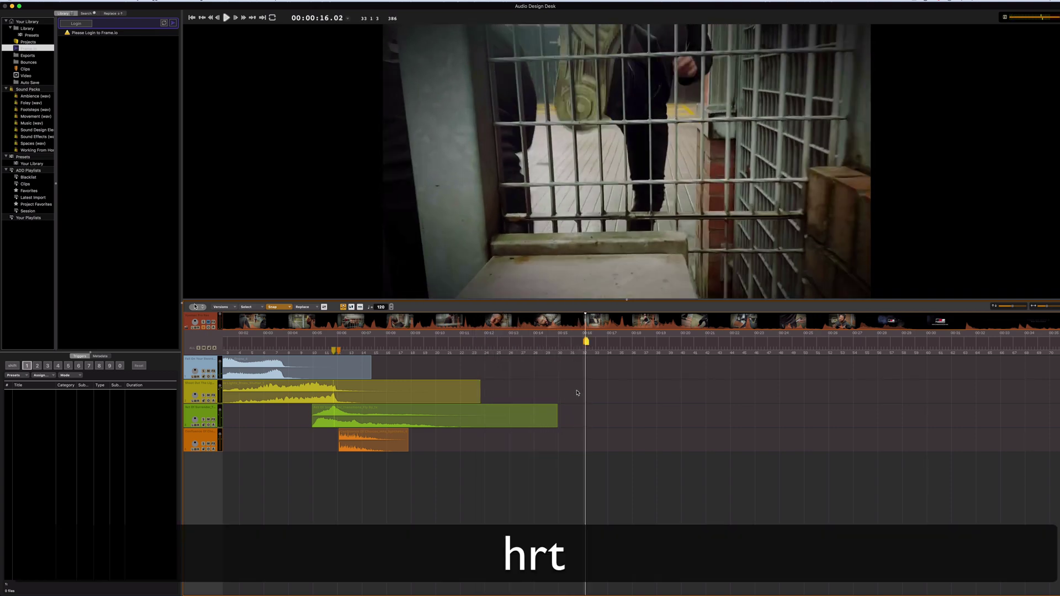
key("space")
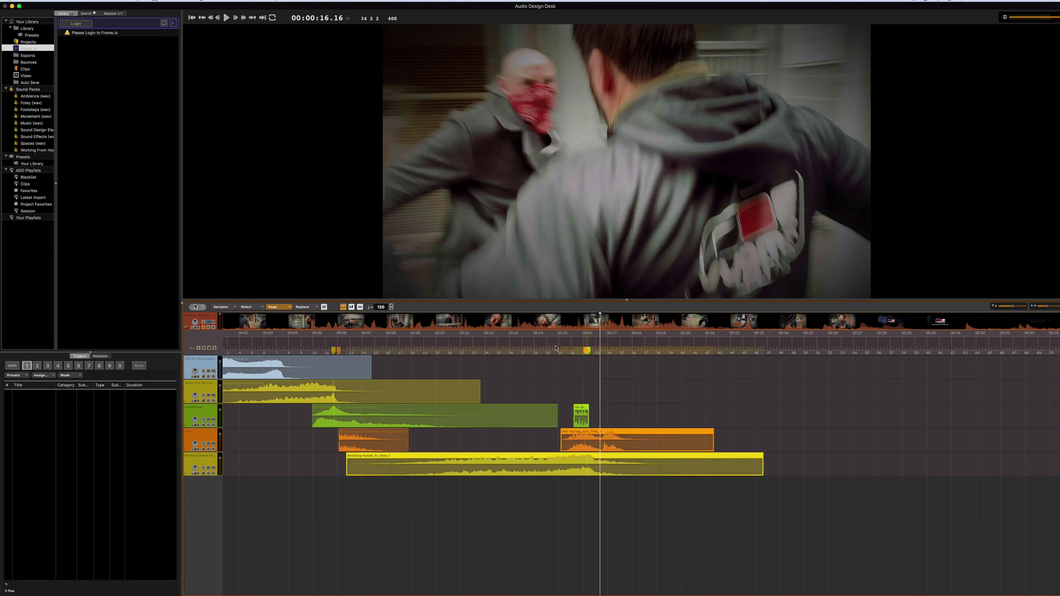
left_click(555, 348)
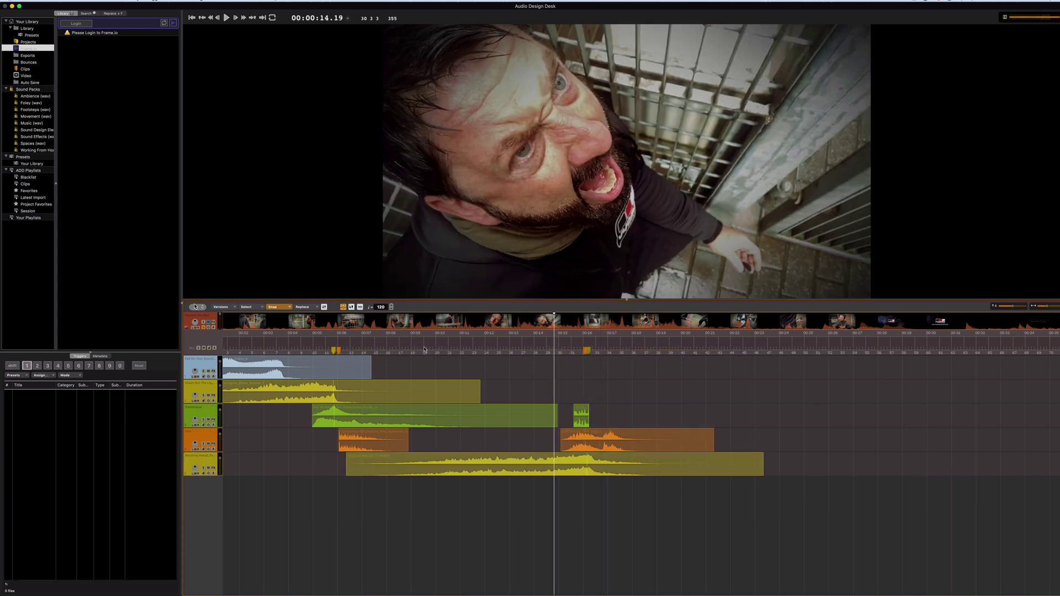
left_click(415, 348)
key("Return")
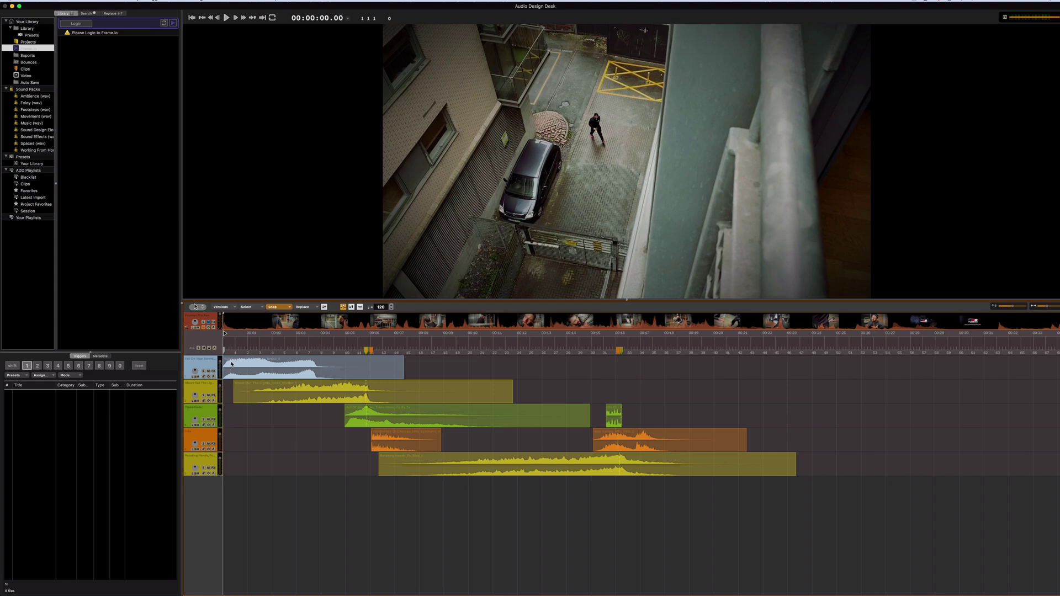
key("space")
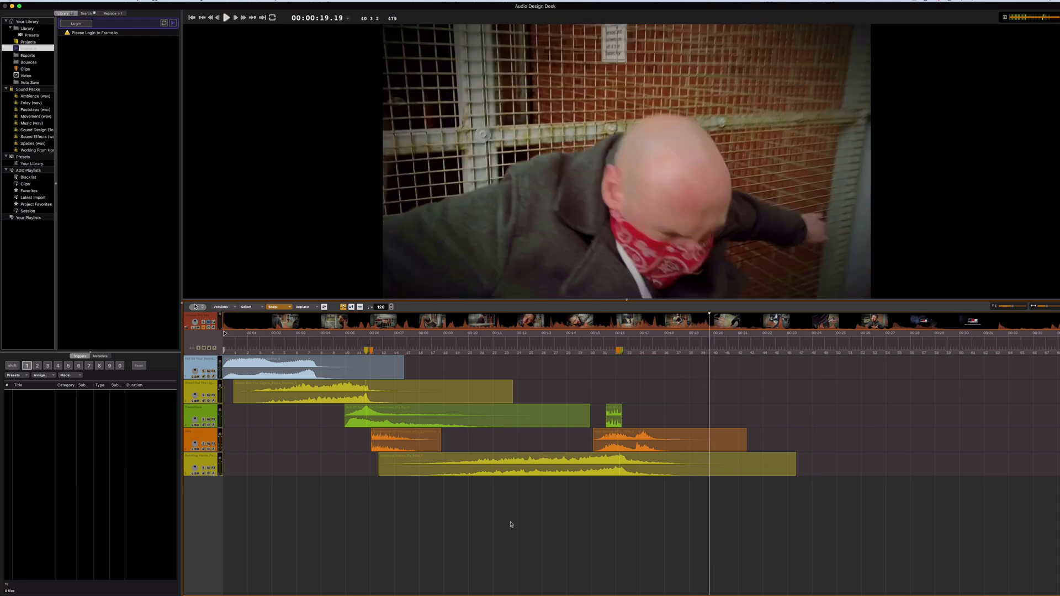
key("space")
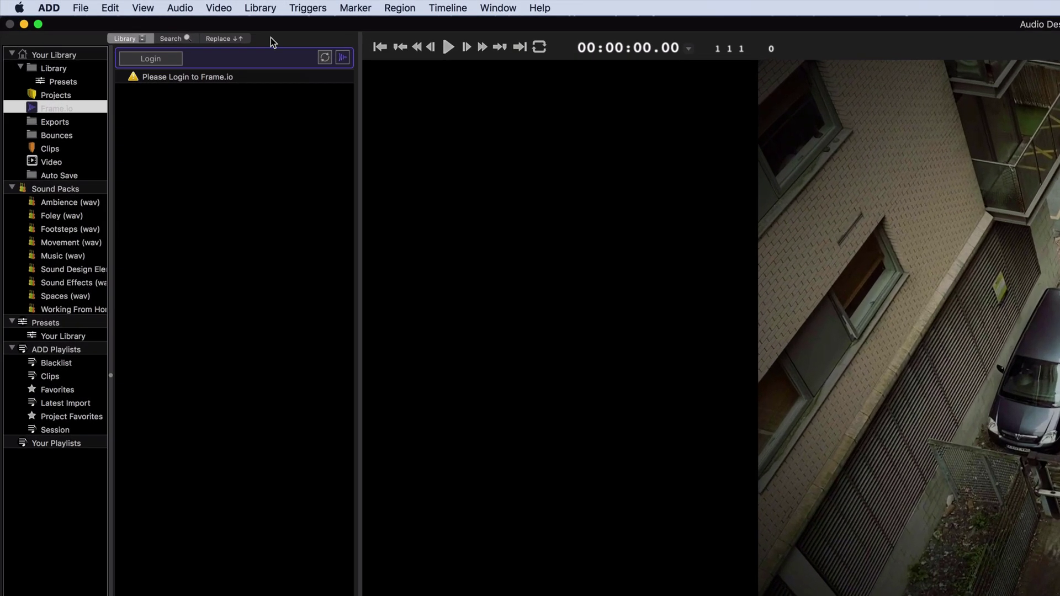
Filter the sound search to Footsteps, Concrete type and Sneaker 2 sub type.
left_click(173, 39)
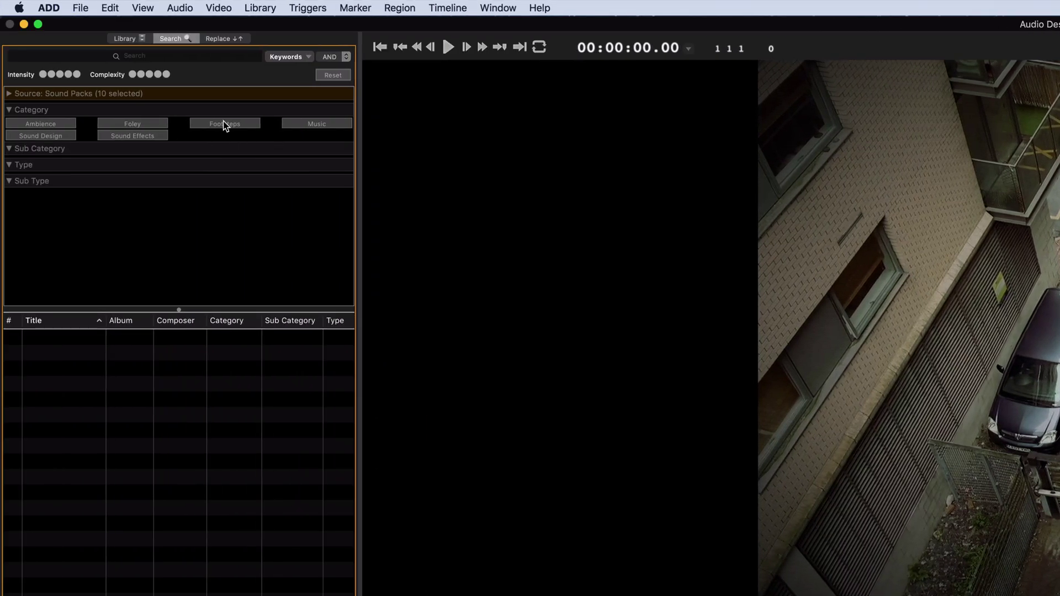
left_click(224, 123)
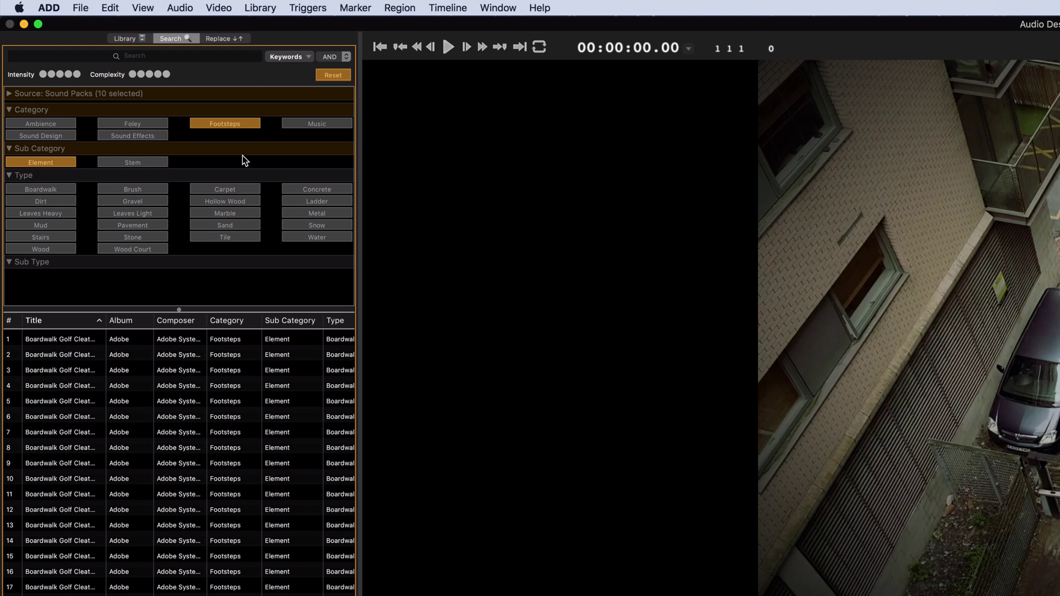
left_click(312, 189)
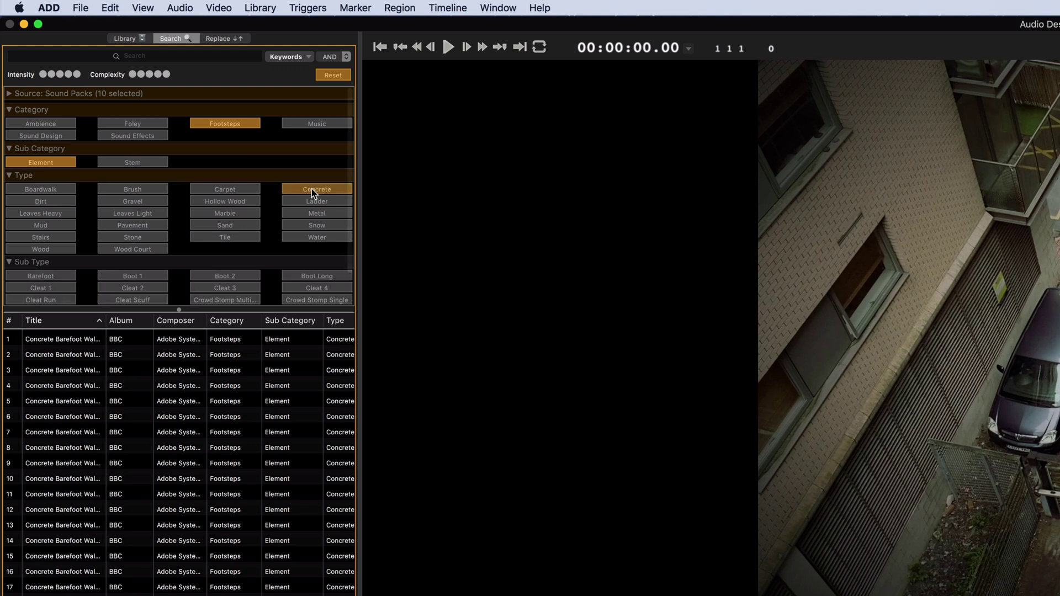
scroll(145, 280, "down", 3)
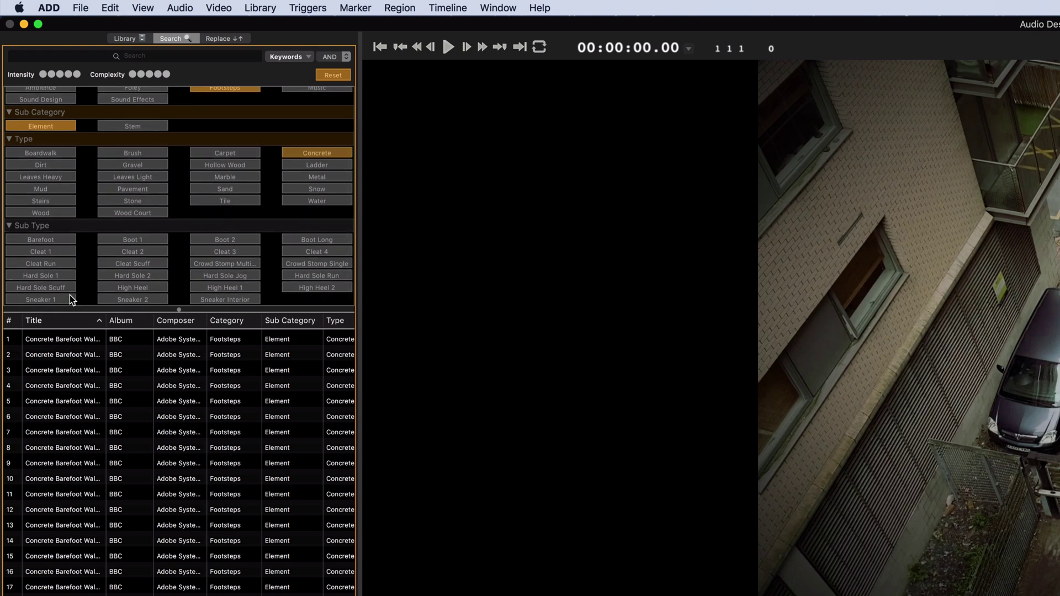
left_click(133, 300)
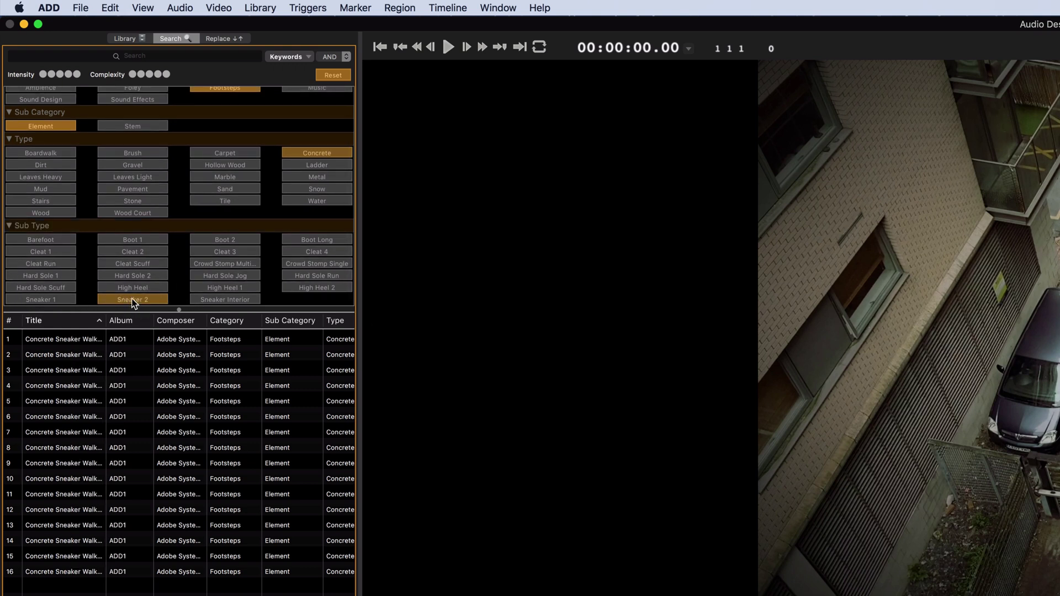
Audition the first three Concrete Sneaker Walk footstep results.
left_click(72, 341)
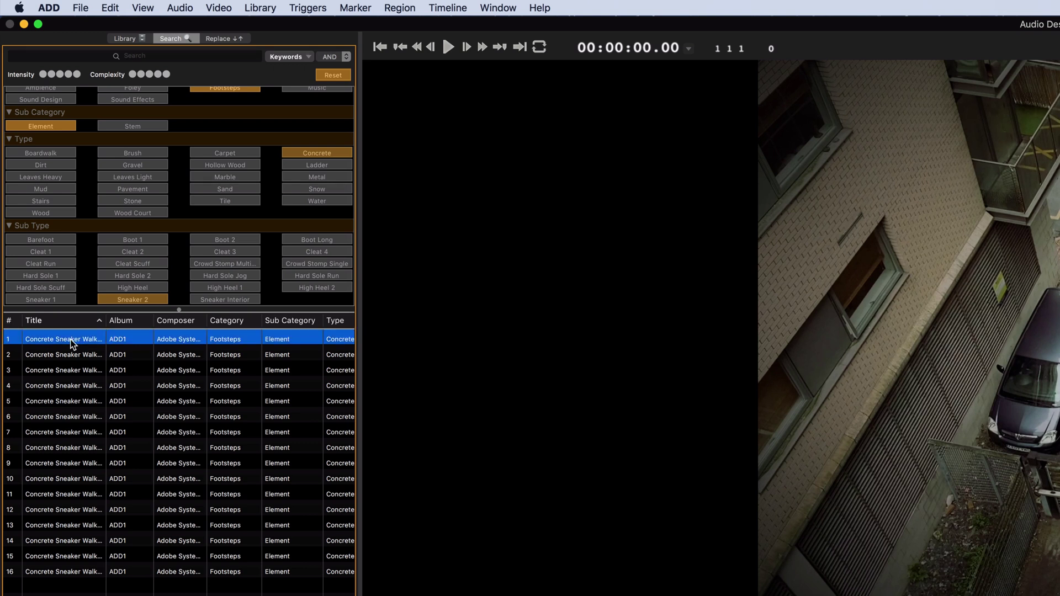
double_click(71, 342)
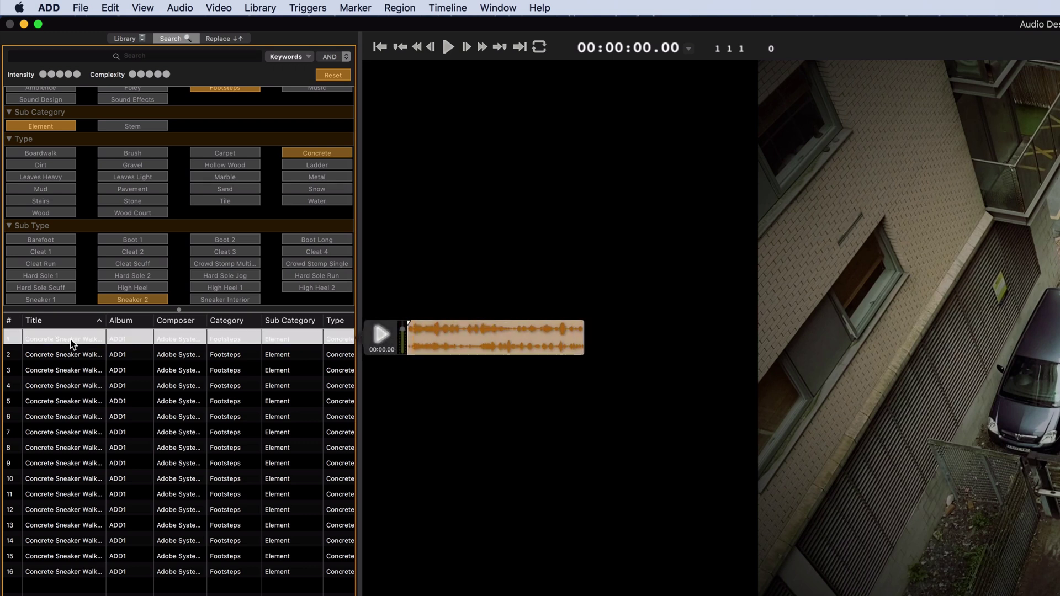
left_click(66, 357)
double_click(66, 357)
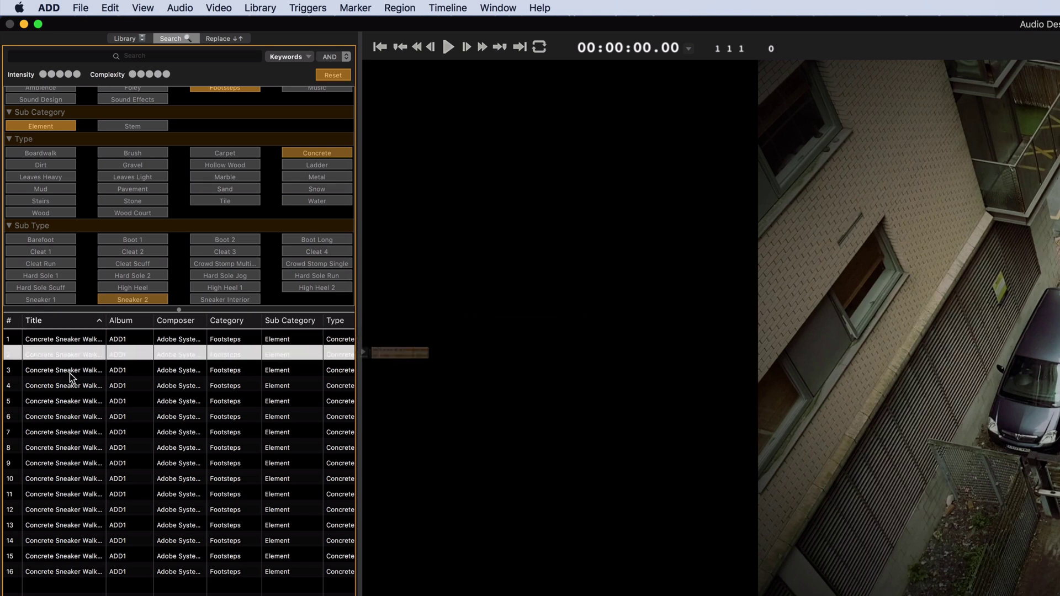
left_click(72, 371)
double_click(72, 371)
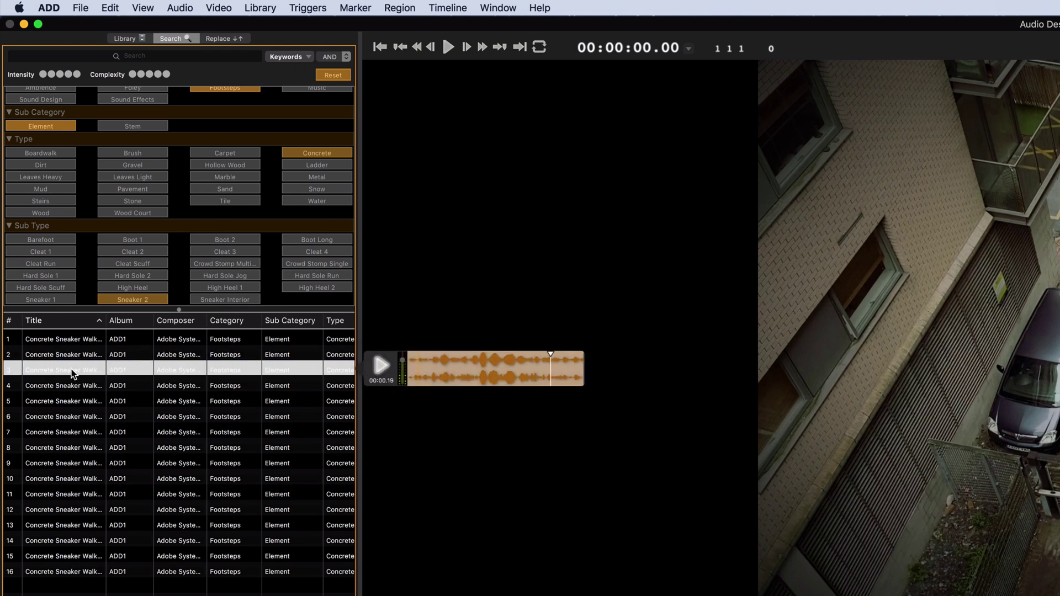
Map trigger key 1 to the Footsteps/Concrete/Sneaker 2 sounds via a Concrete Sneaker result's menu.
right_click(68, 340)
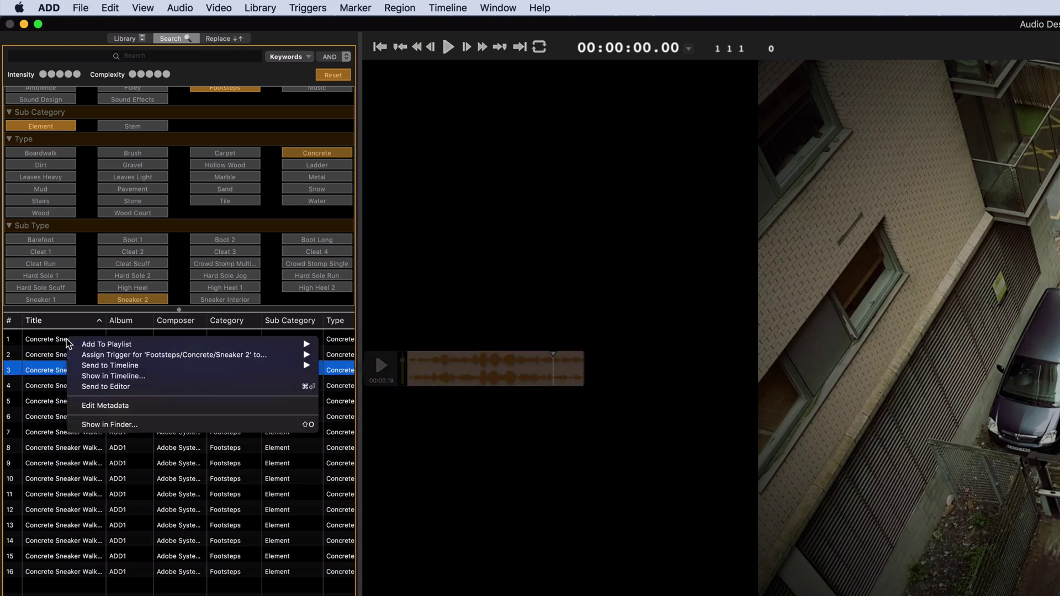
mouse_move(159, 357)
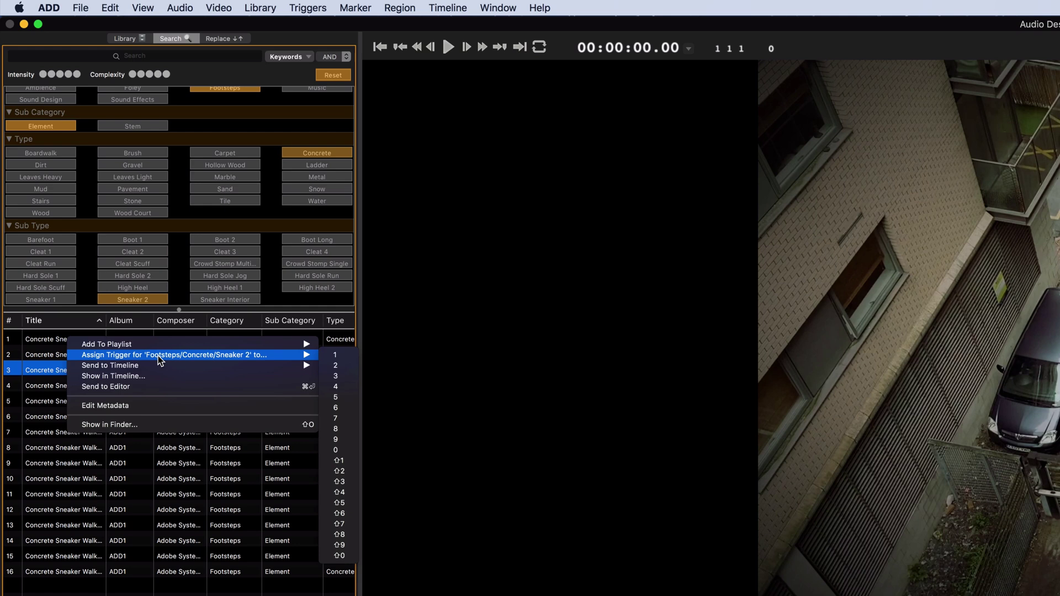
left_click(342, 360)
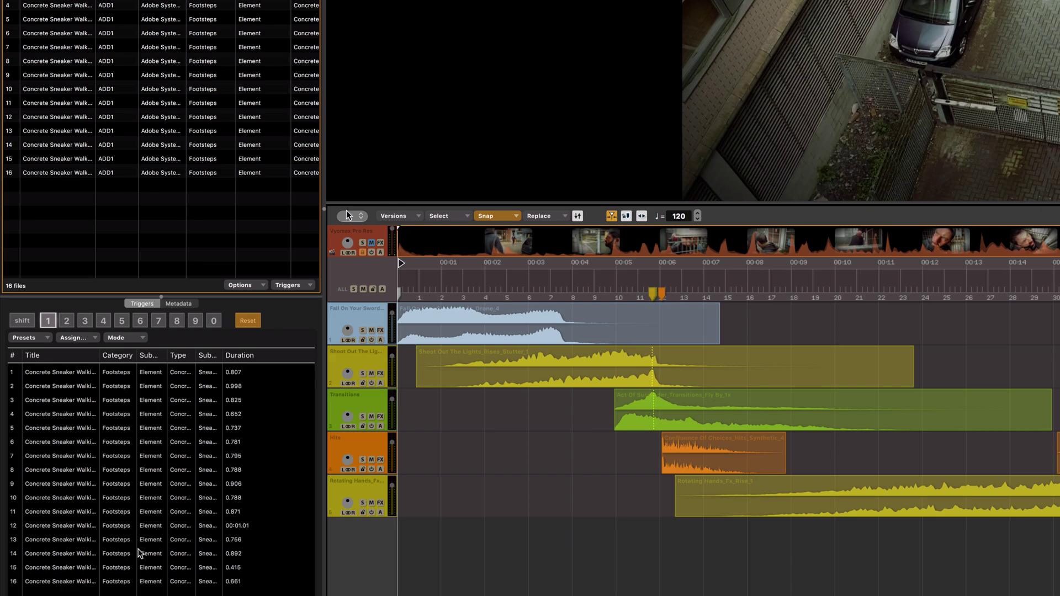
Nudge the playhead just past the start and drop a sneaker footstep with trigger key 1.
left_click(434, 492)
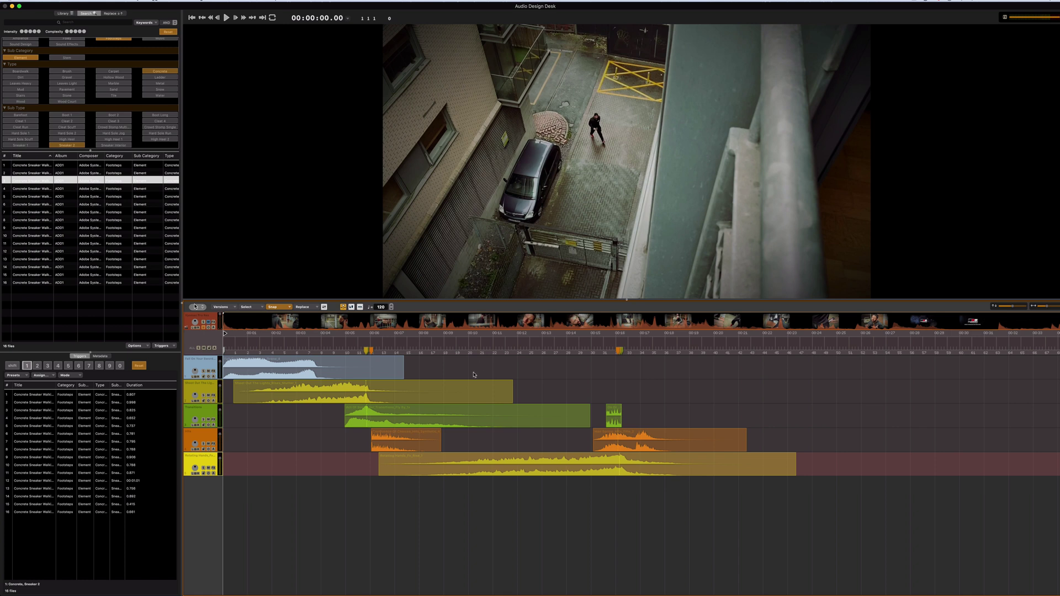
key("Right")
key("Right")
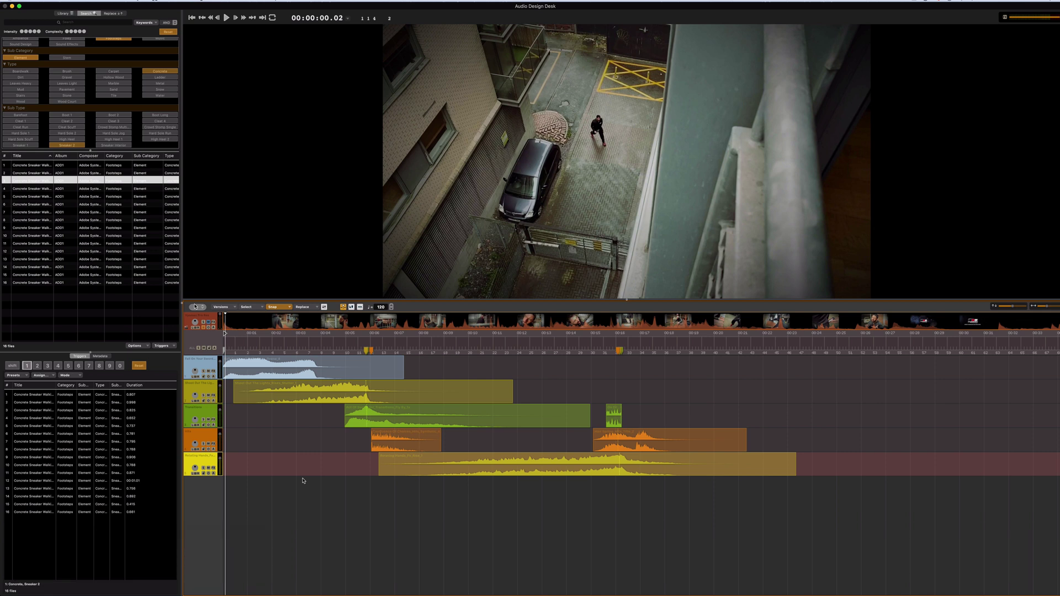
key("1")
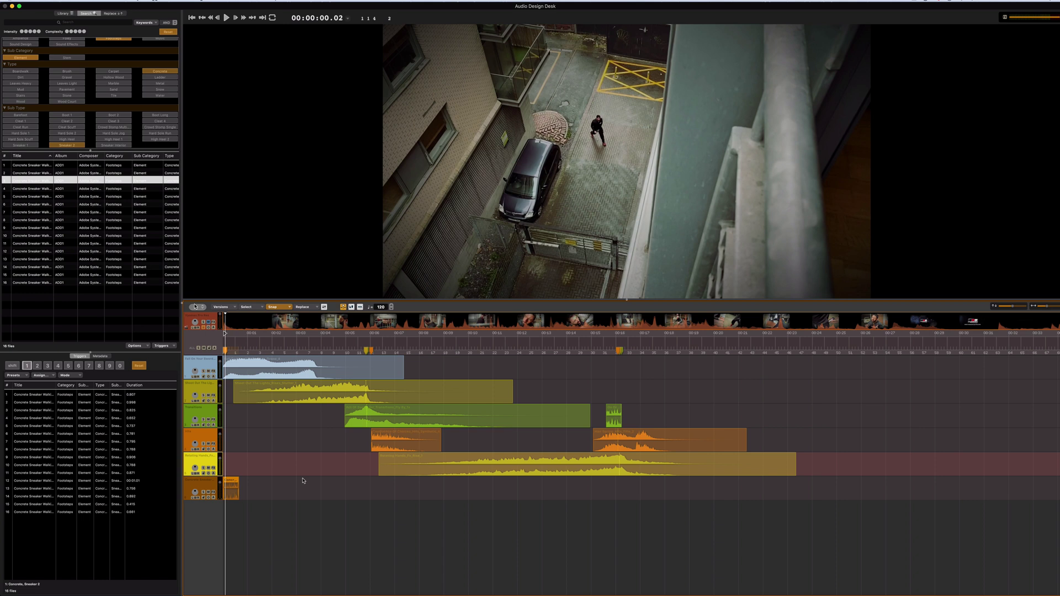
Play the video at 1/3x speed and tap about a dozen footsteps across the first four seconds.
key("l")
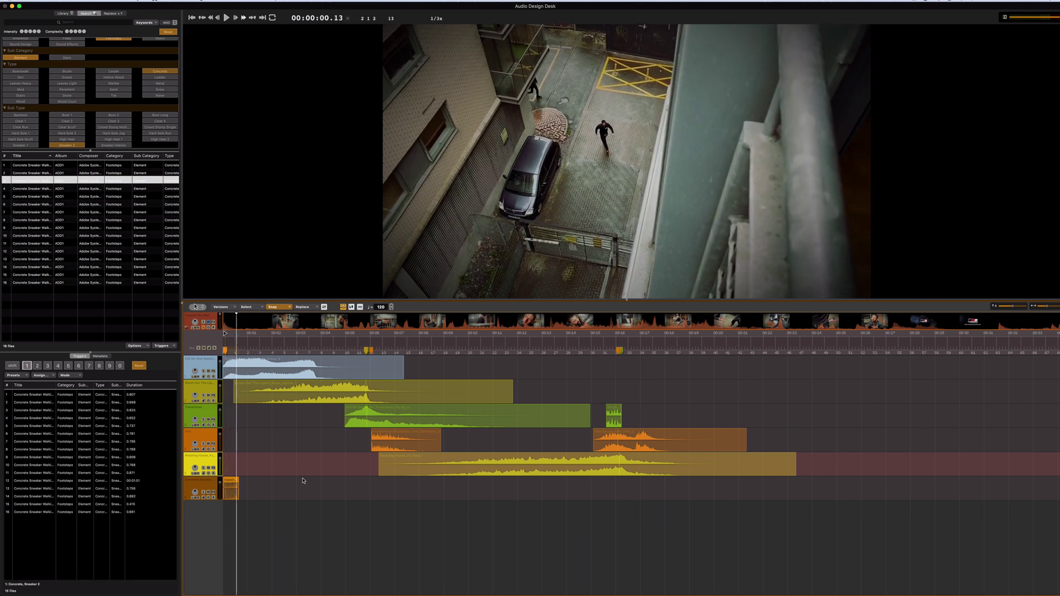
key("l")
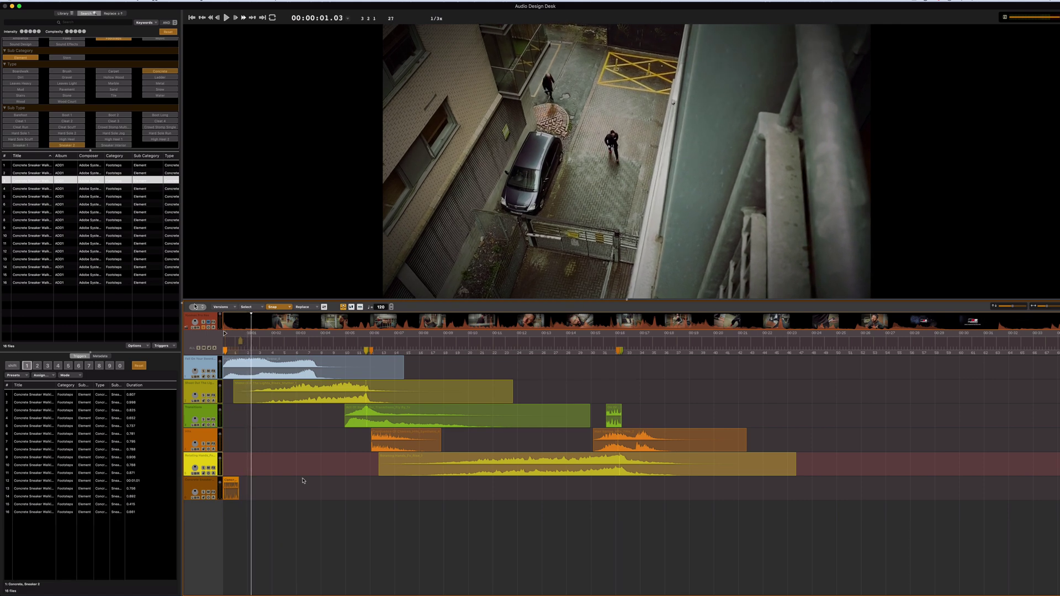
key("l")
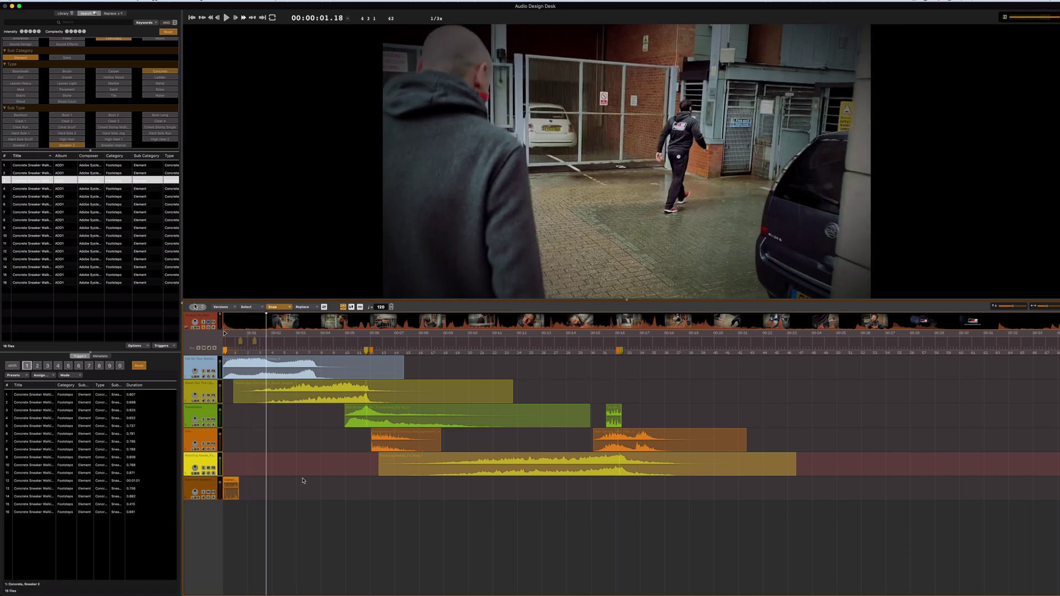
key("l")
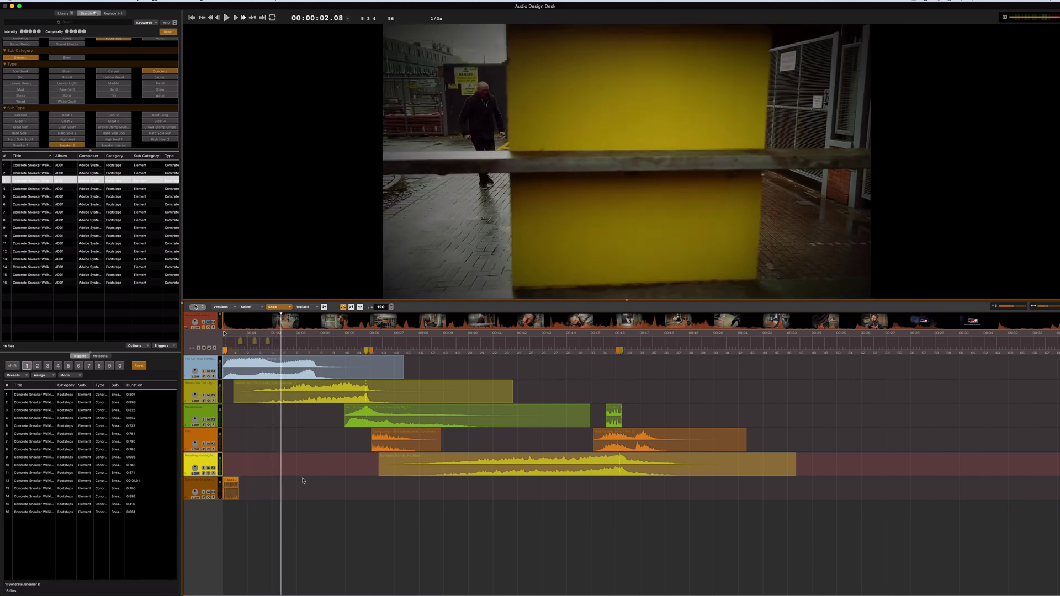
key("l")
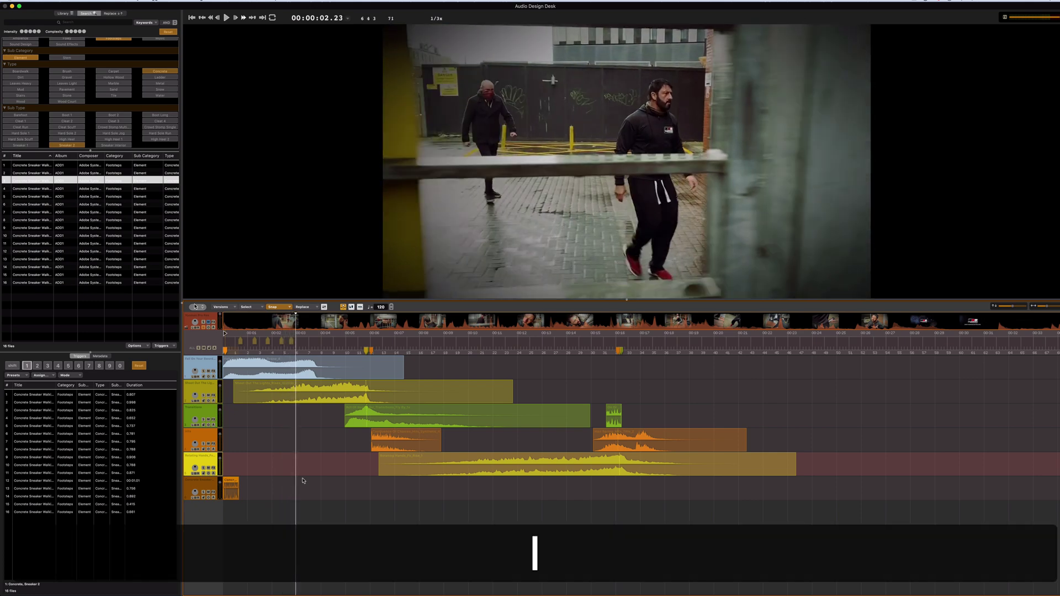
key("l")
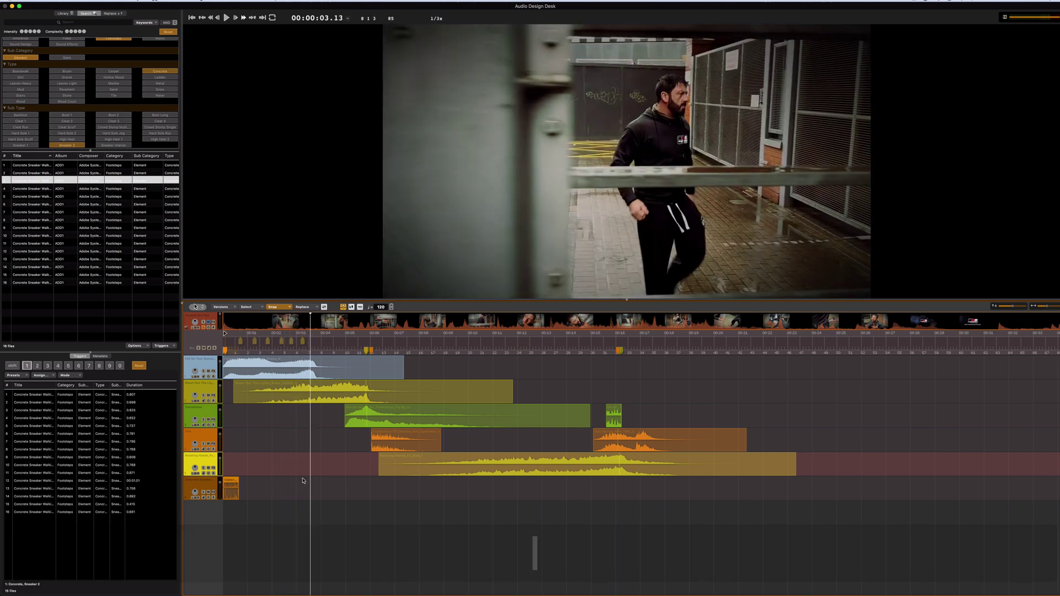
key("l")
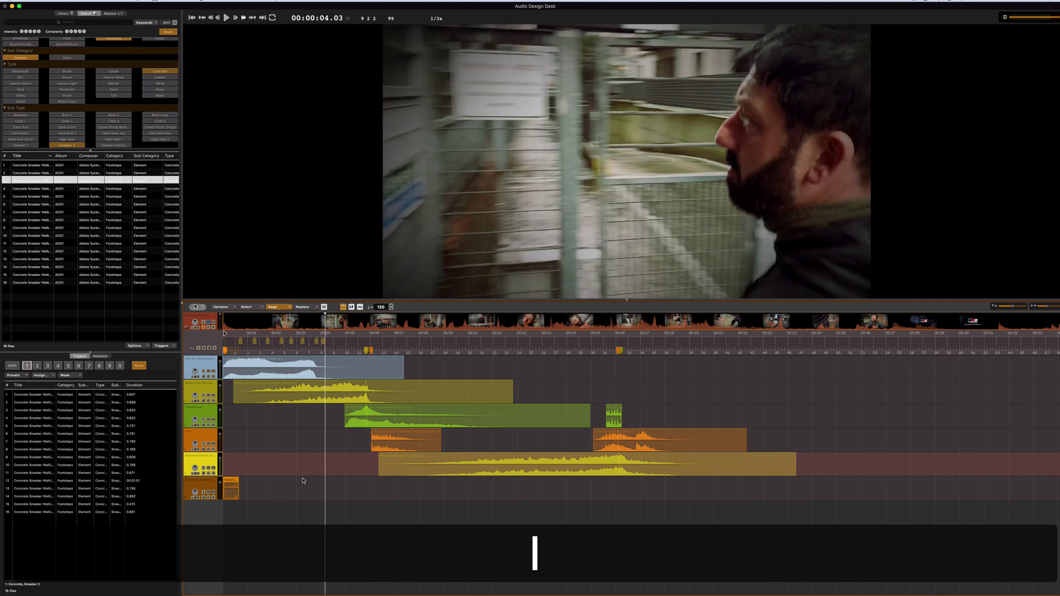
key("l")
key("space")
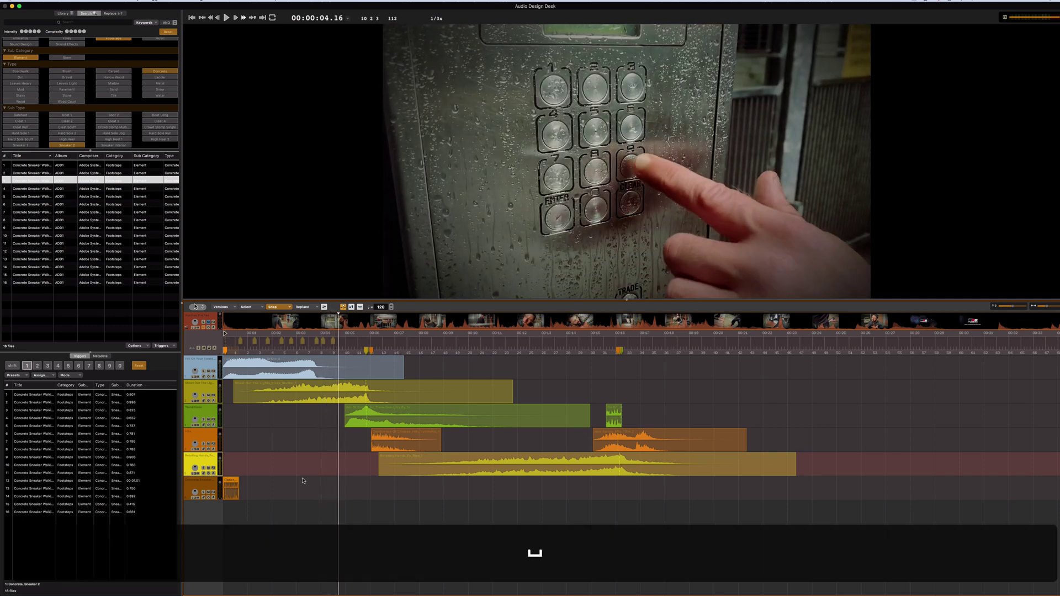
left_click(207, 374)
left_click(208, 396, "shift")
key("Return")
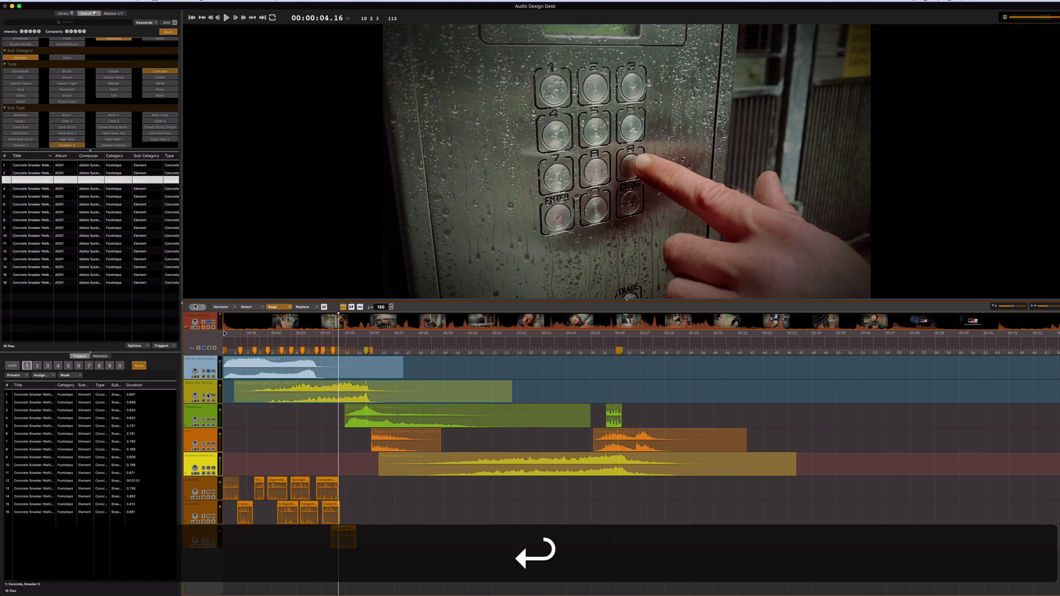
key("space")
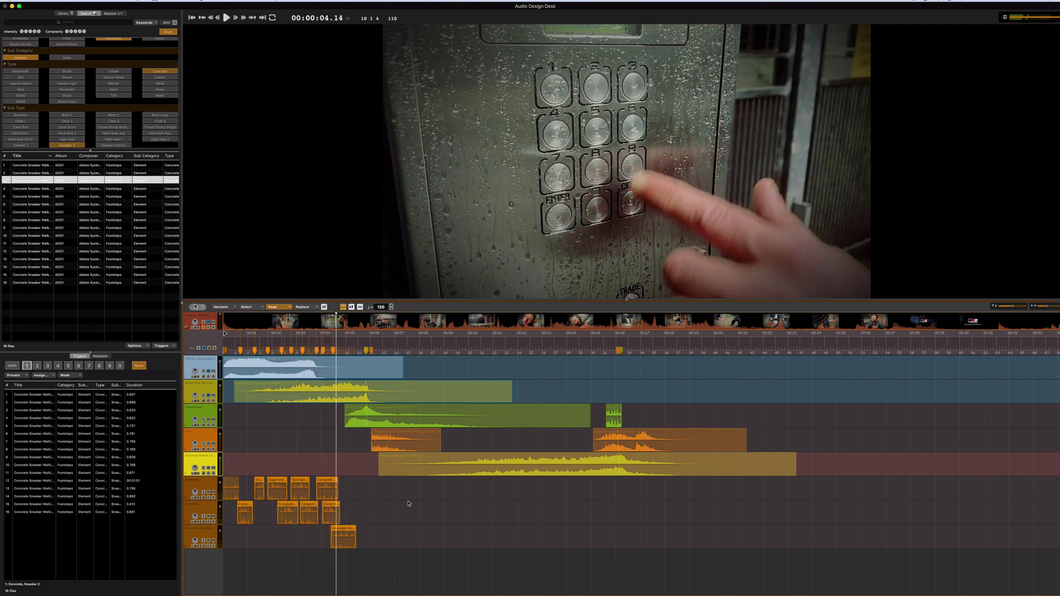
key("space")
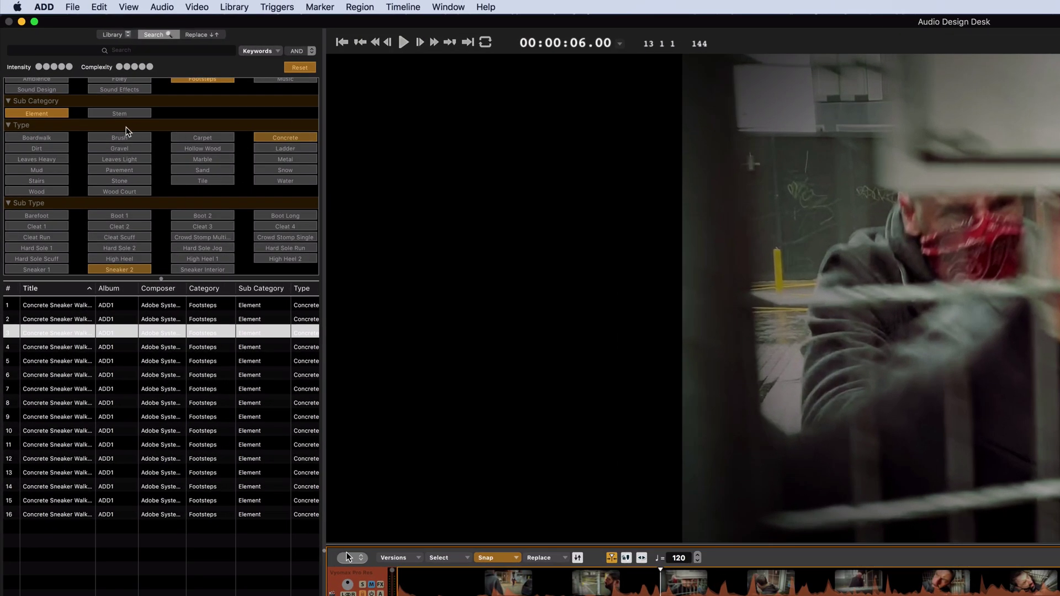
Replace the Footsteps filters with Sound Effects, Fighting and the Punch Knuckle sub type.
scroll(160, 130, "up", 3)
left_click(196, 112)
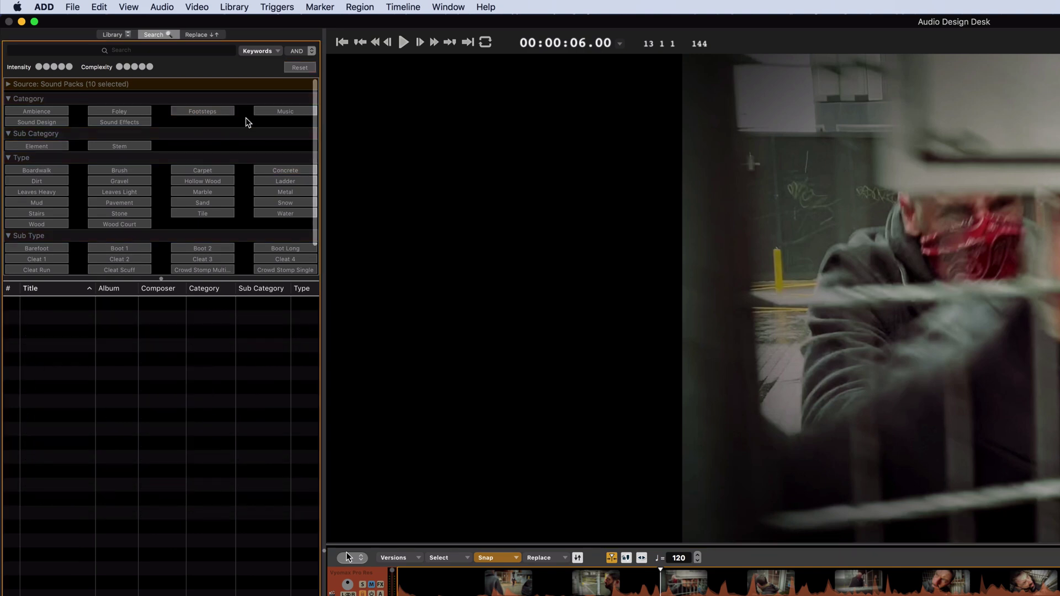
left_click(108, 122)
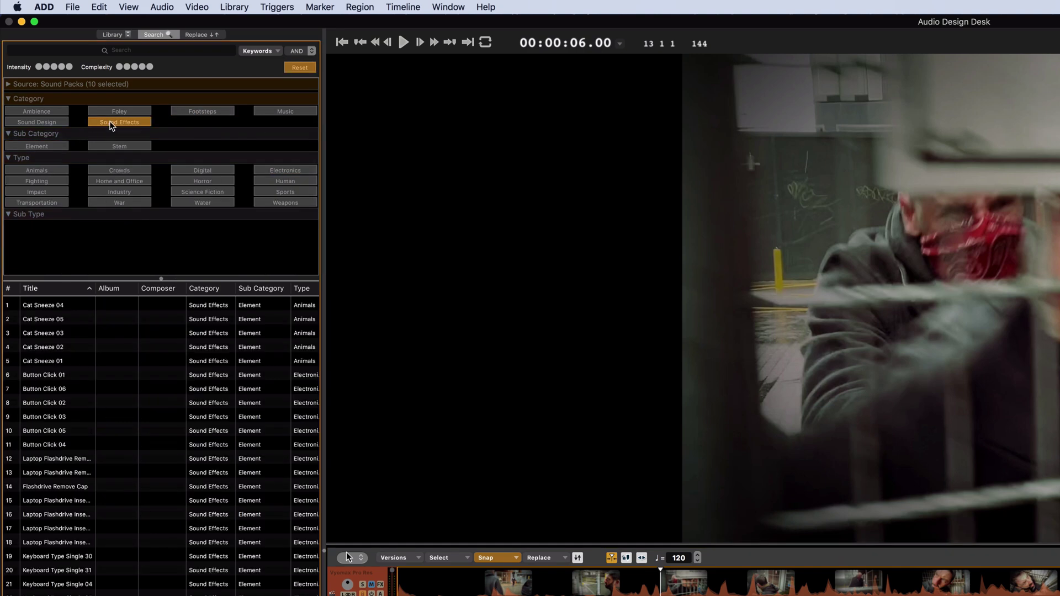
left_click(52, 183)
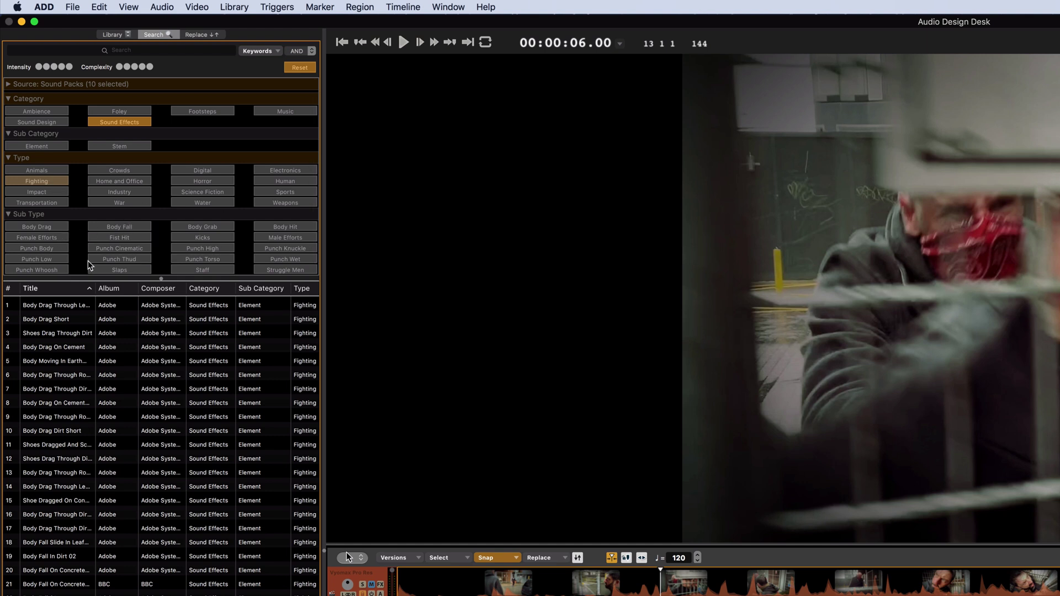
scroll(180, 243, "down", 3)
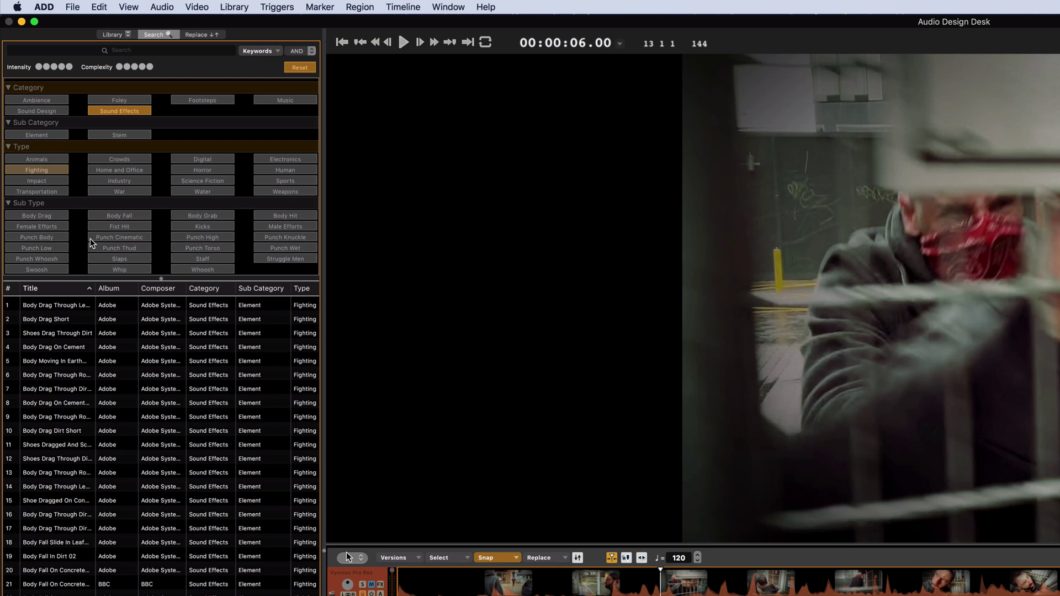
left_click(286, 238)
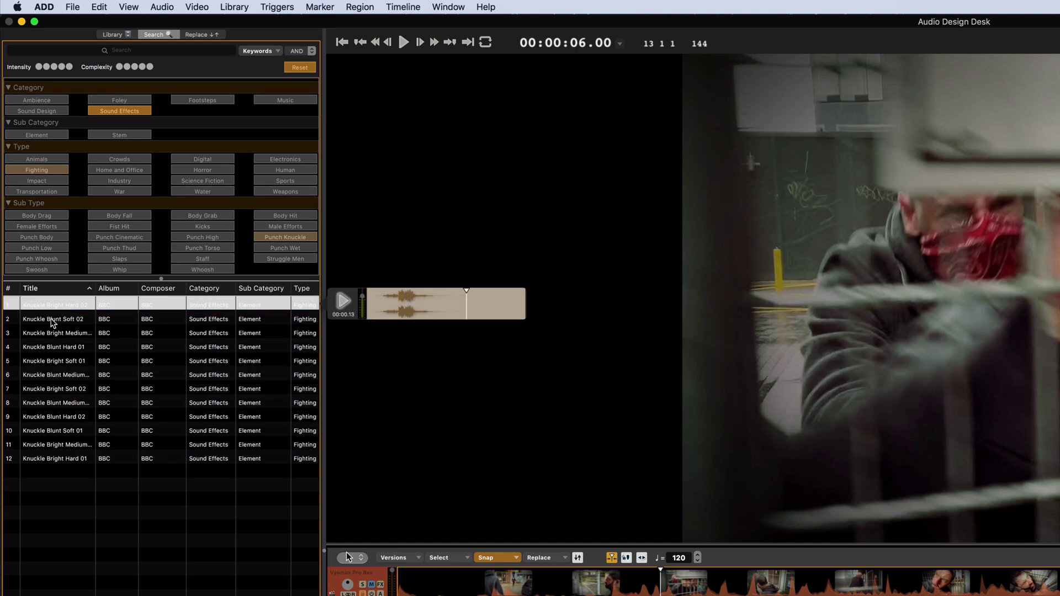
Audition Knuckle Blunt Soft 02 and the third knuckle punch result.
left_click(58, 321)
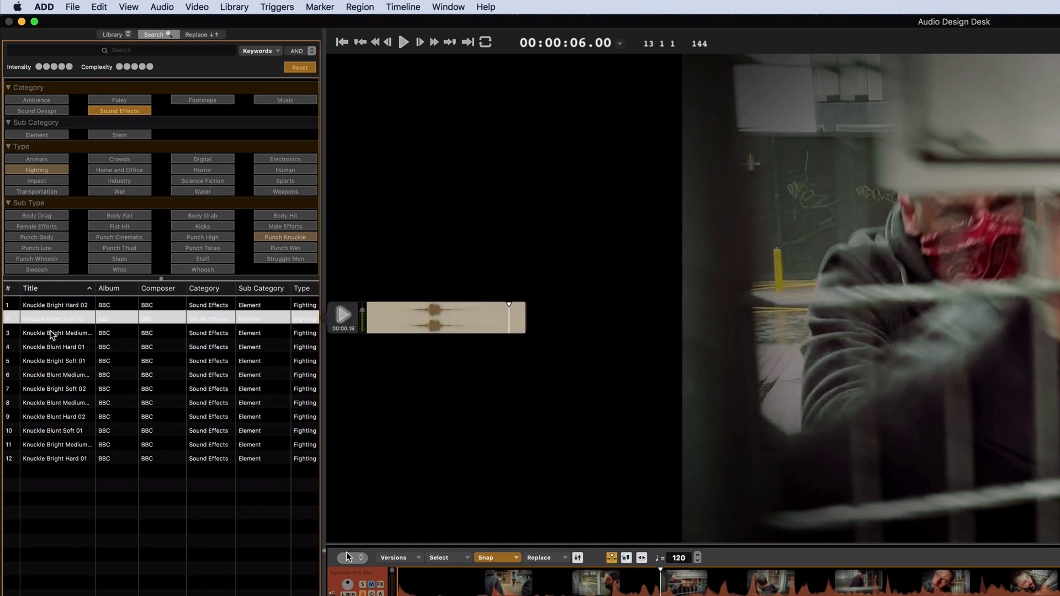
left_click(48, 337)
left_click(48, 337)
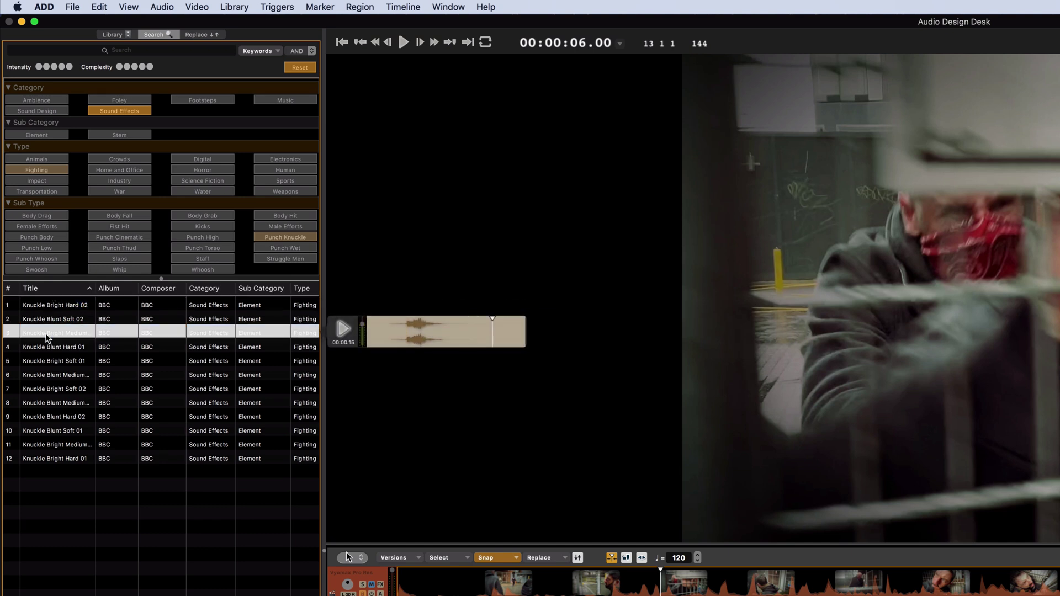
Map trigger key 2 to the Sound Effects/Fighting/Punch Knuckle sounds via a knuckle result's menu.
right_click(62, 309)
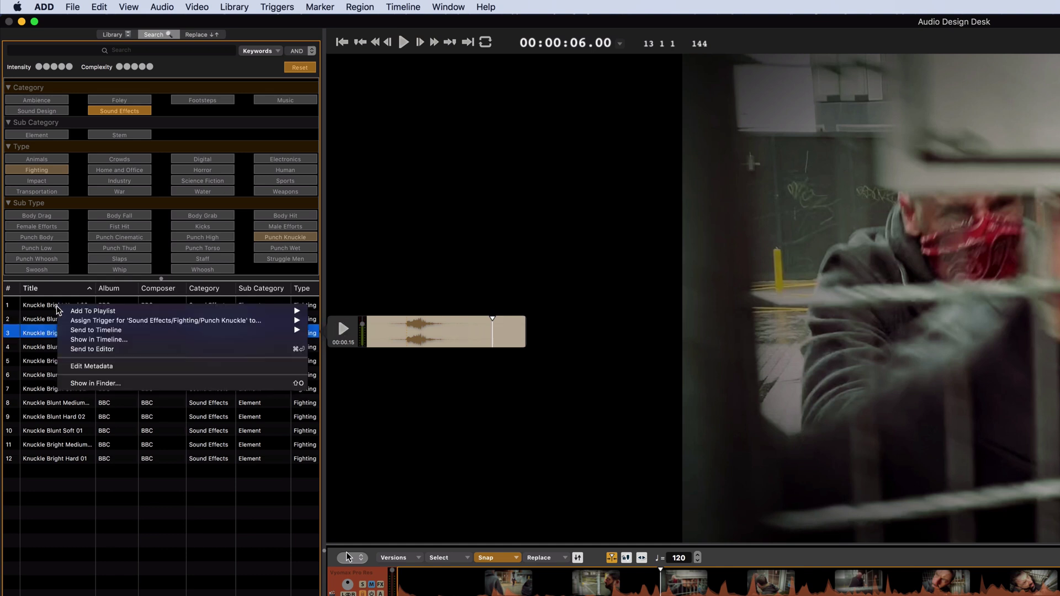
mouse_move(123, 327)
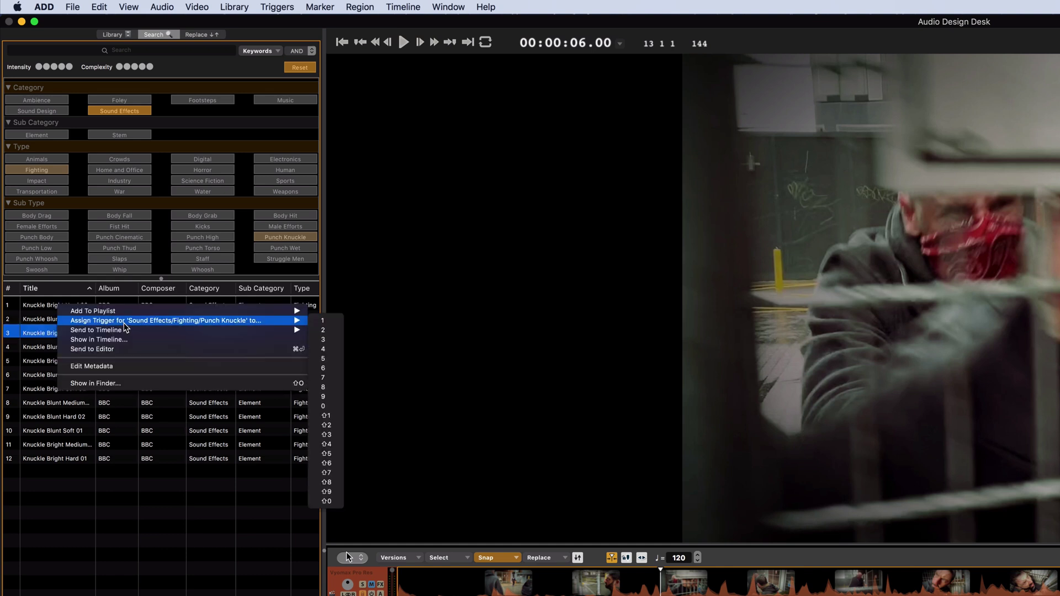
left_click(325, 329)
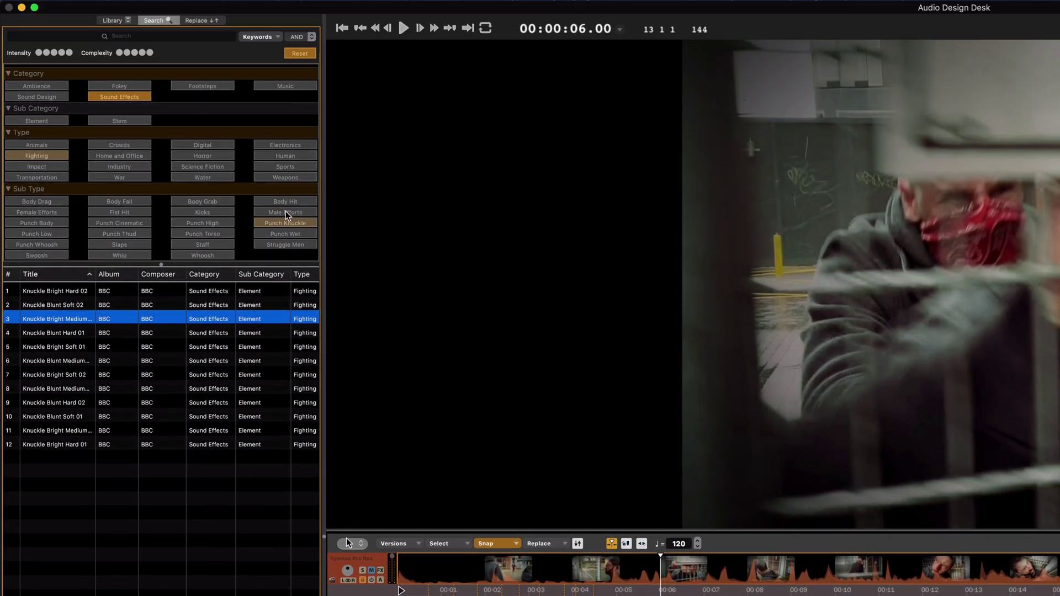
Filter to Male Efforts and assign the 16 Male Fight Grunts clips to trigger key 3.
left_click(286, 212)
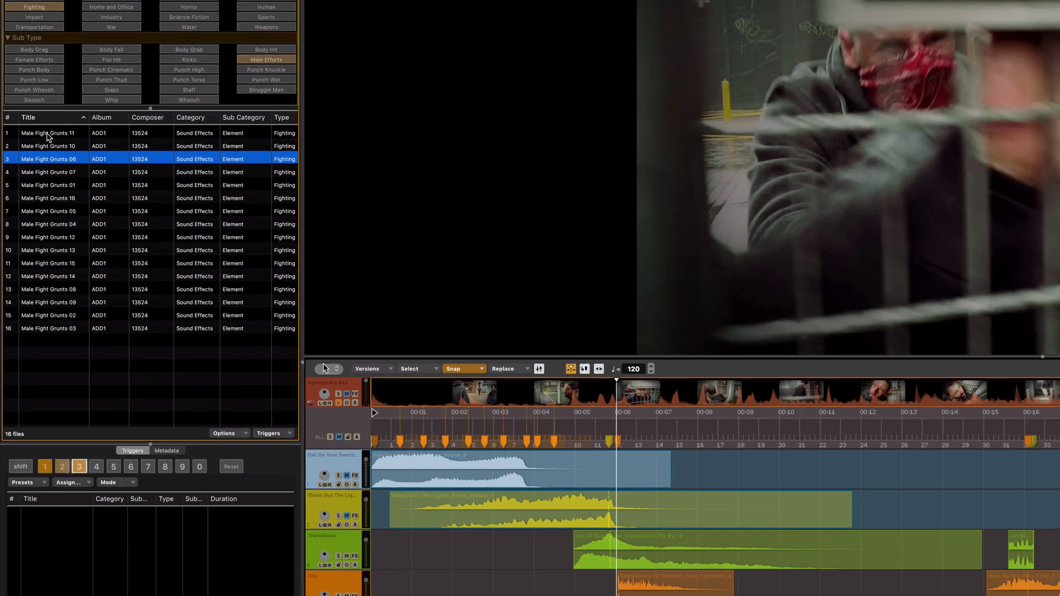
right_click(58, 291)
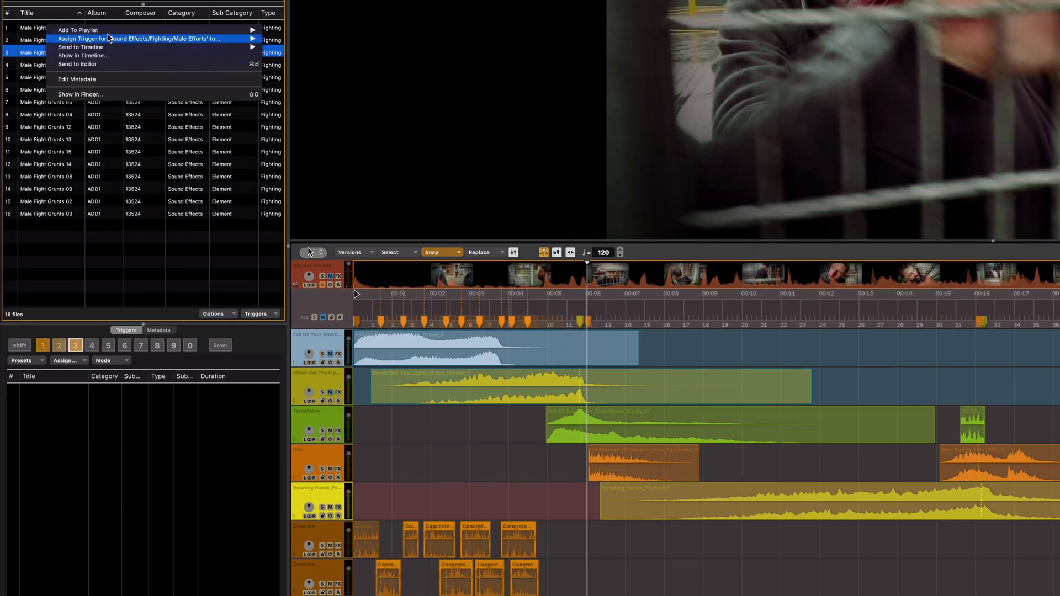
mouse_move(109, 38)
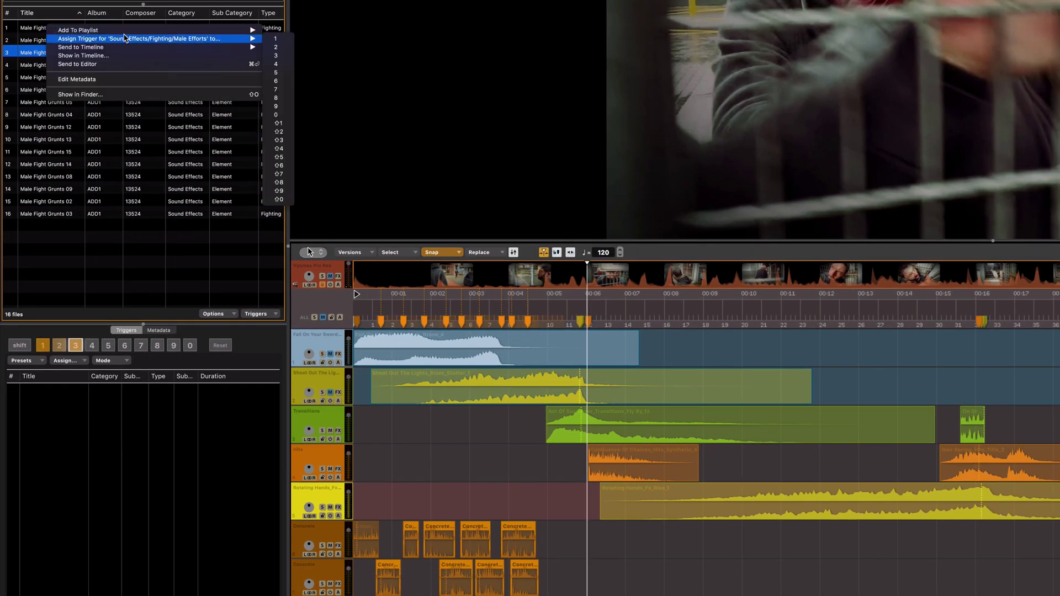
left_click(282, 49)
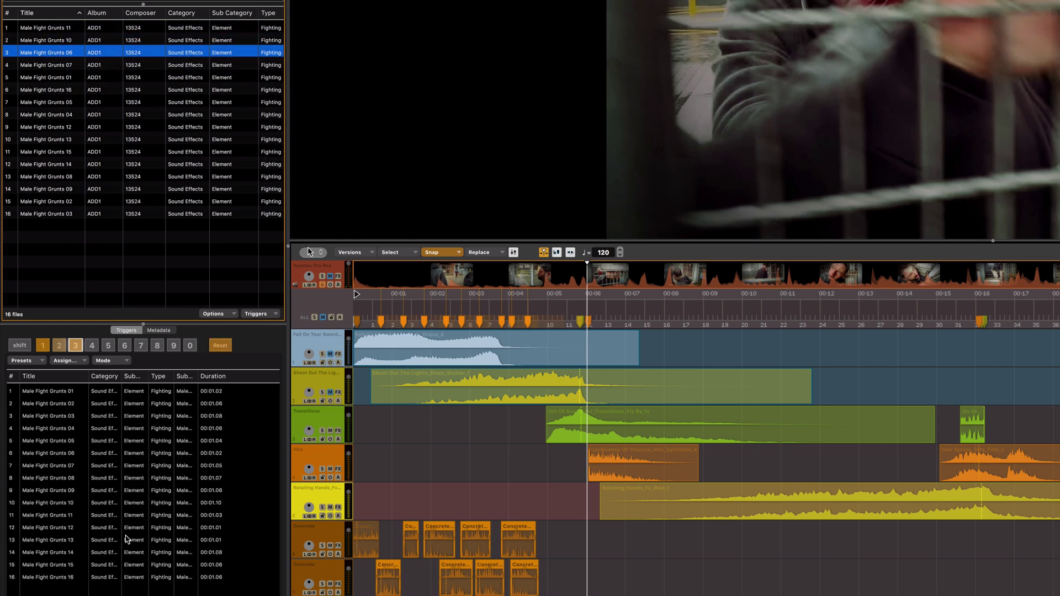